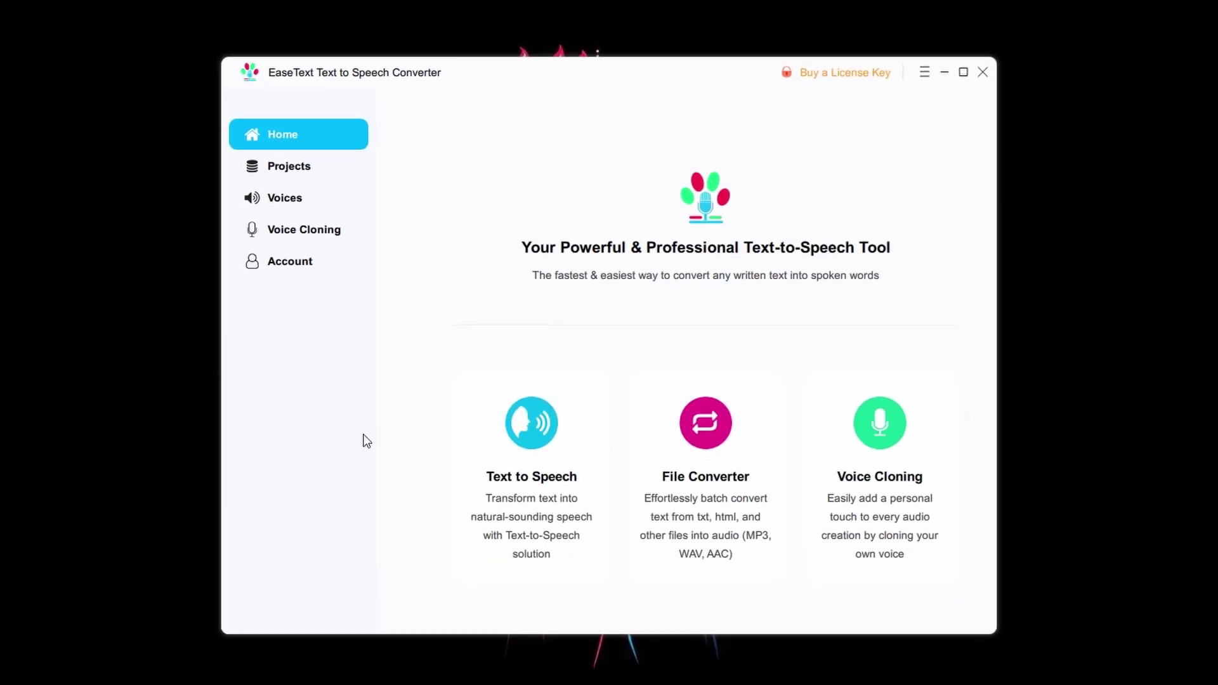
# Step: Register the program as Personal Edition by entering the user name and pasting the licence key
pyautogui.click(303, 268)
pyautogui.click(685, 278)
pyautogui.write('Newfronts')
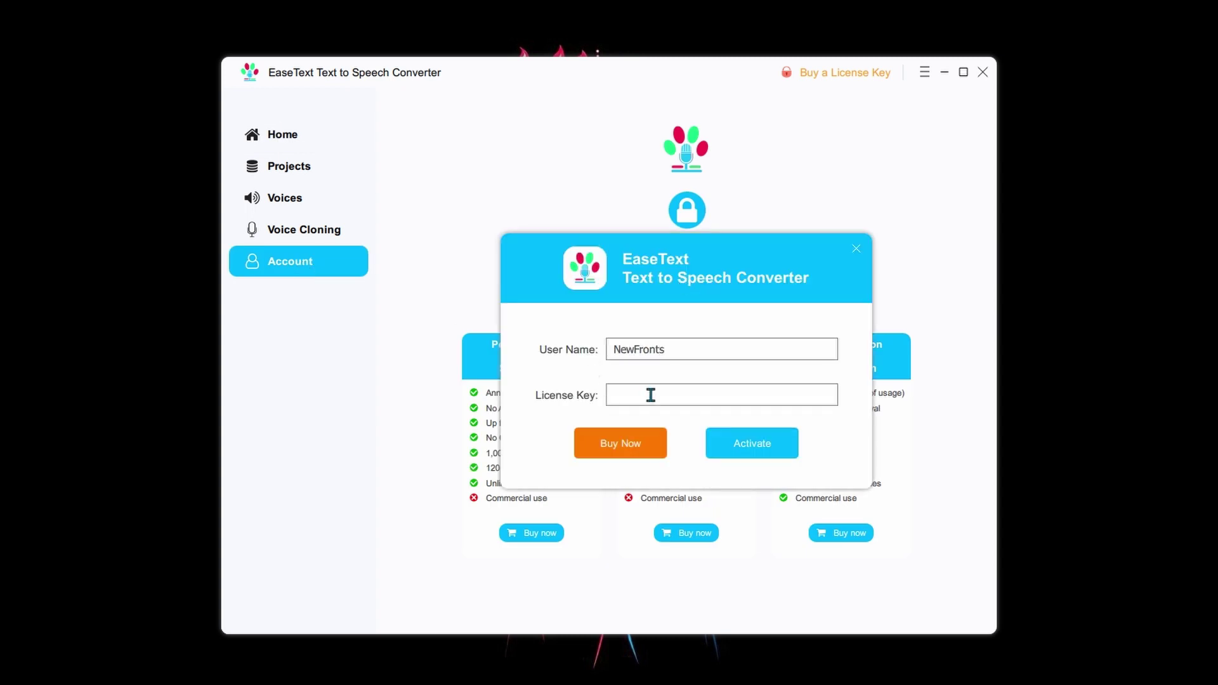
pyautogui.hotkey('ctrl', 'v')
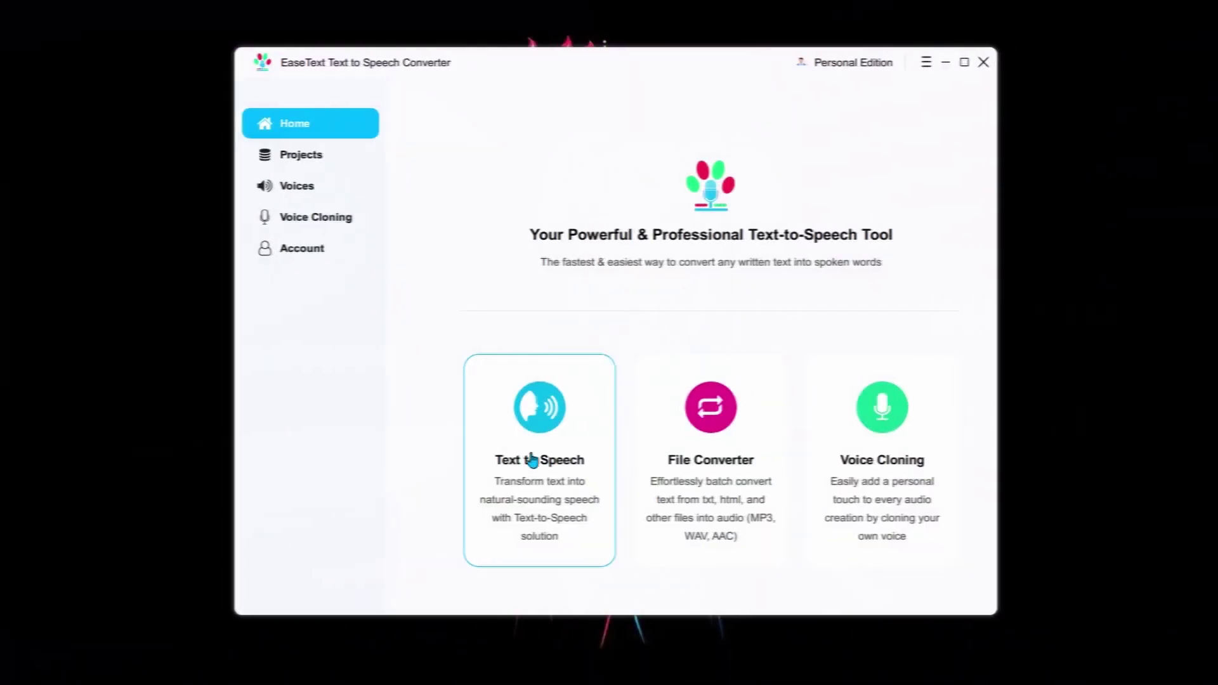
# Step: Create a new text-to-speech project named Voice Test and bring up its voice list
pyautogui.click(531, 406)
pyautogui.write('Voice Test')
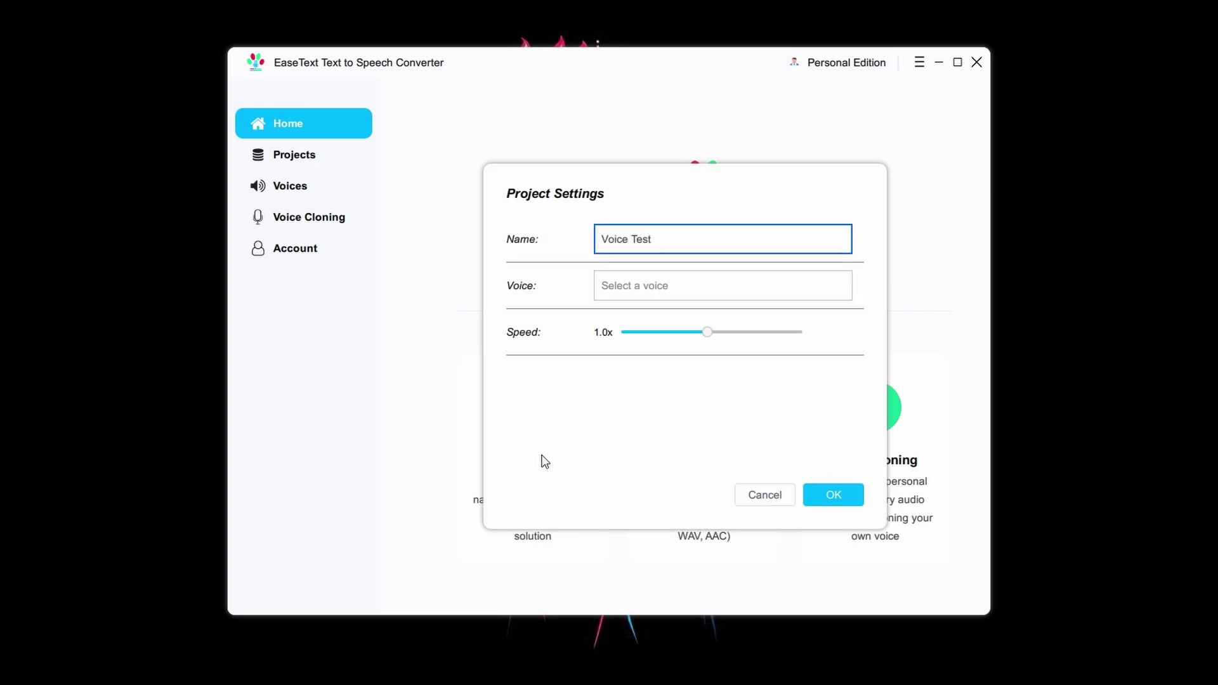
pyautogui.click(625, 286)
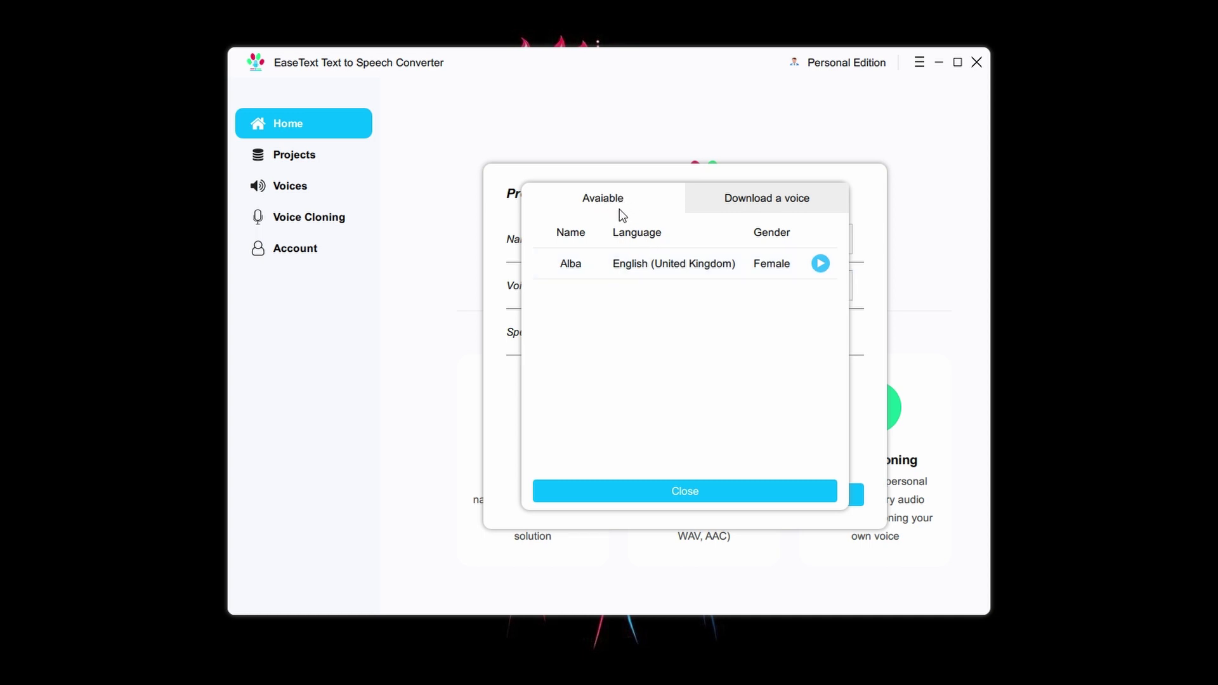
# Step: Browse the downloadable English (United Kingdom) voices and install the Bruce voice
pyautogui.click(770, 207)
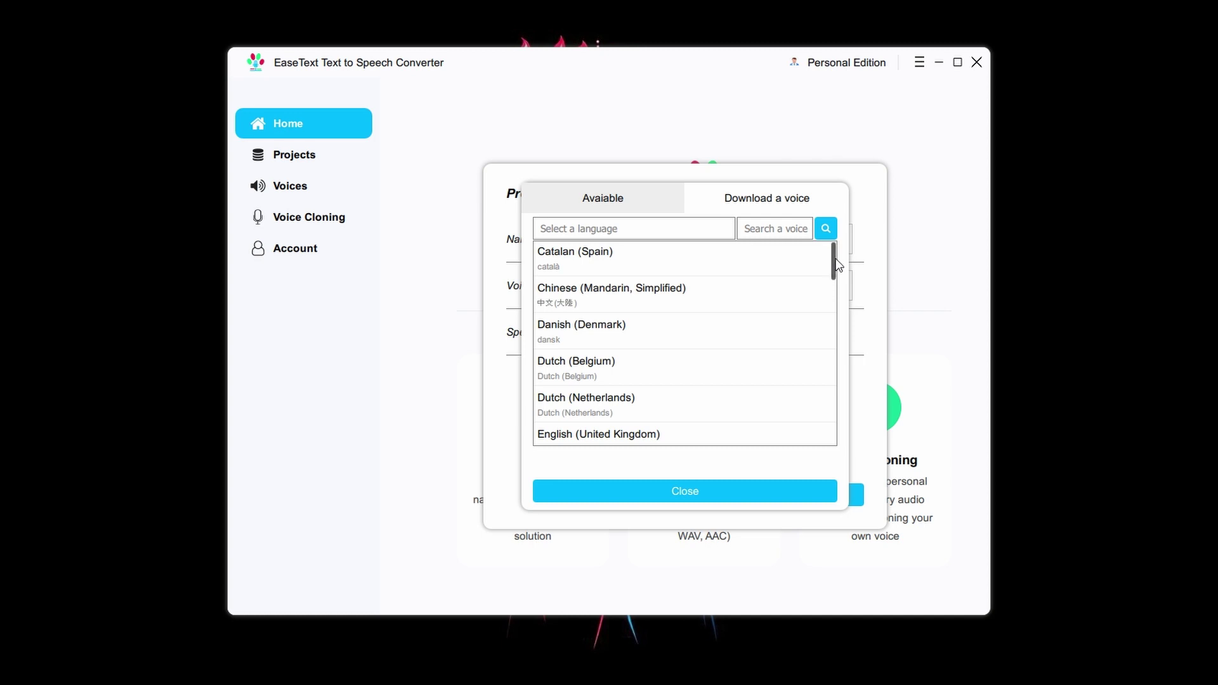
pyautogui.moveTo(837, 260)
pyautogui.mouseDown()
pyautogui.moveTo(821, 435)
pyautogui.moveTo(844, 307)
pyautogui.moveTo(836, 264)
pyautogui.mouseUp()
pyautogui.click(825, 260)
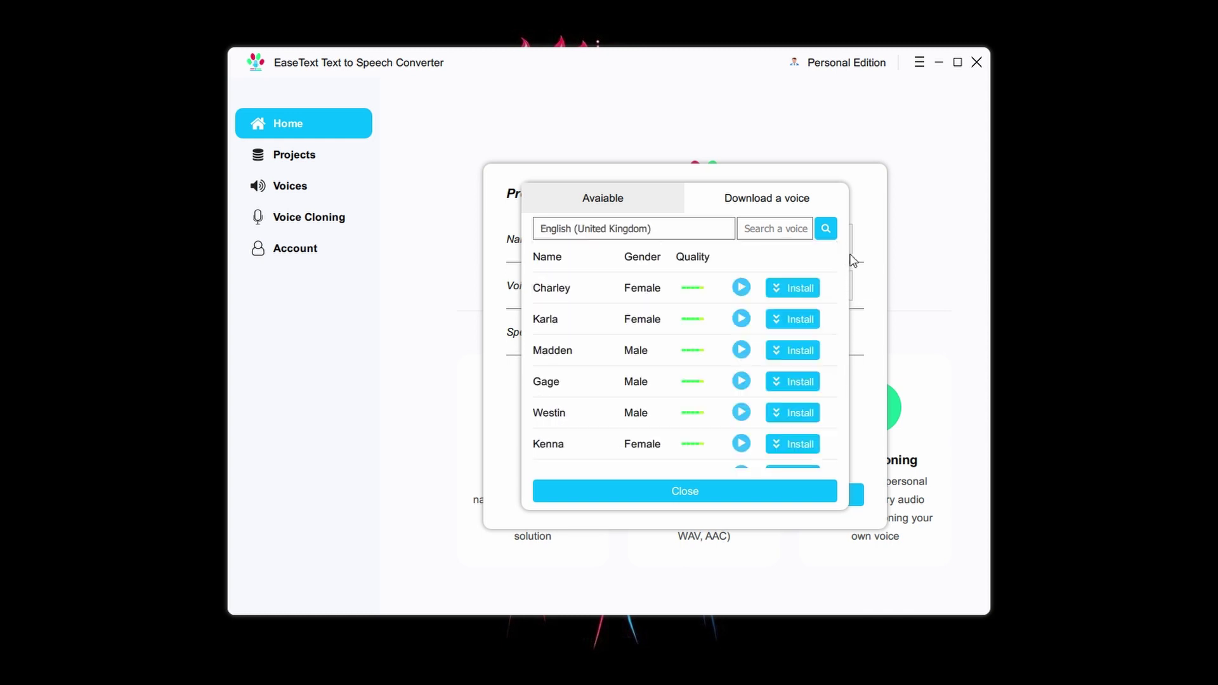
pyautogui.scroll(-15, 715, 294)
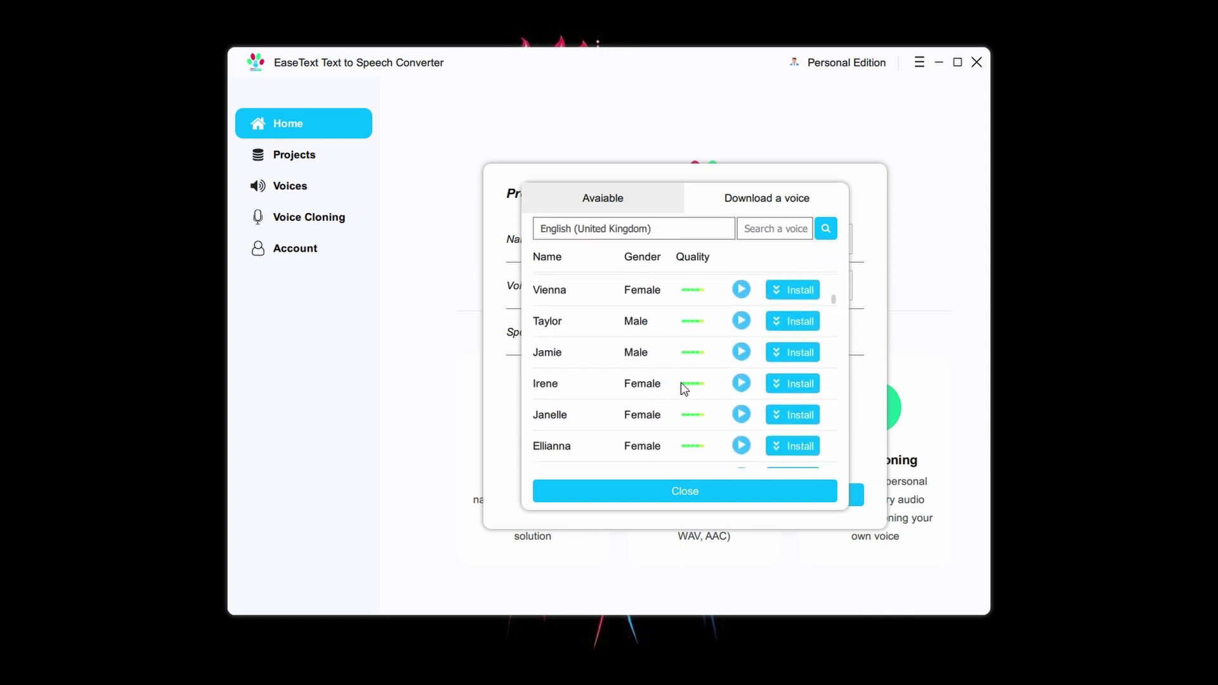
pyautogui.moveTo(833, 316); pyautogui.dragTo(836, 502)
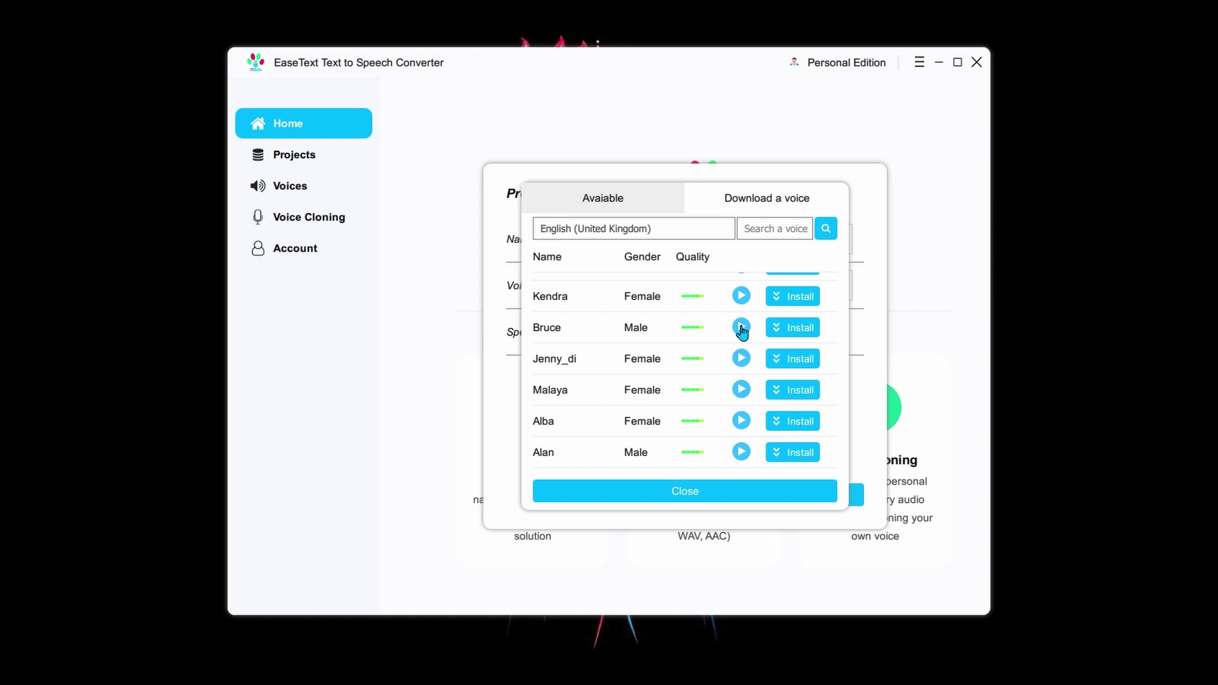
pyautogui.click(801, 329)
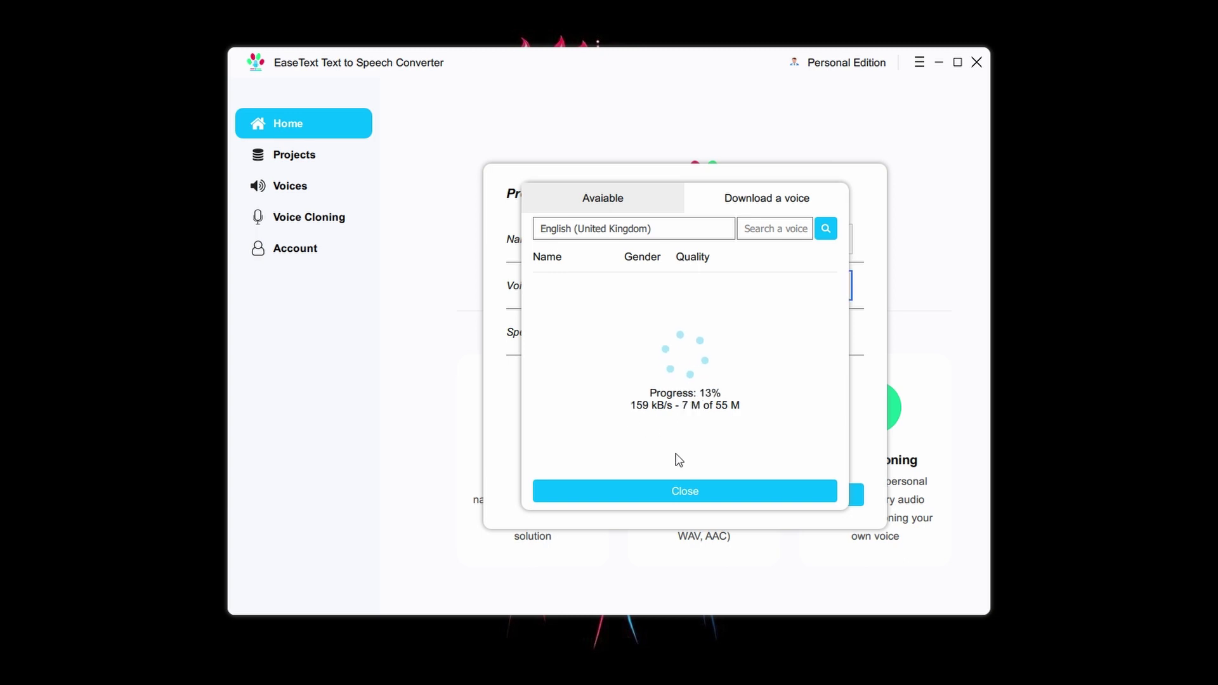
# Step: Give the Voice Test project the installed Alba voice, adjust its speed, and confirm
pyautogui.click(674, 498)
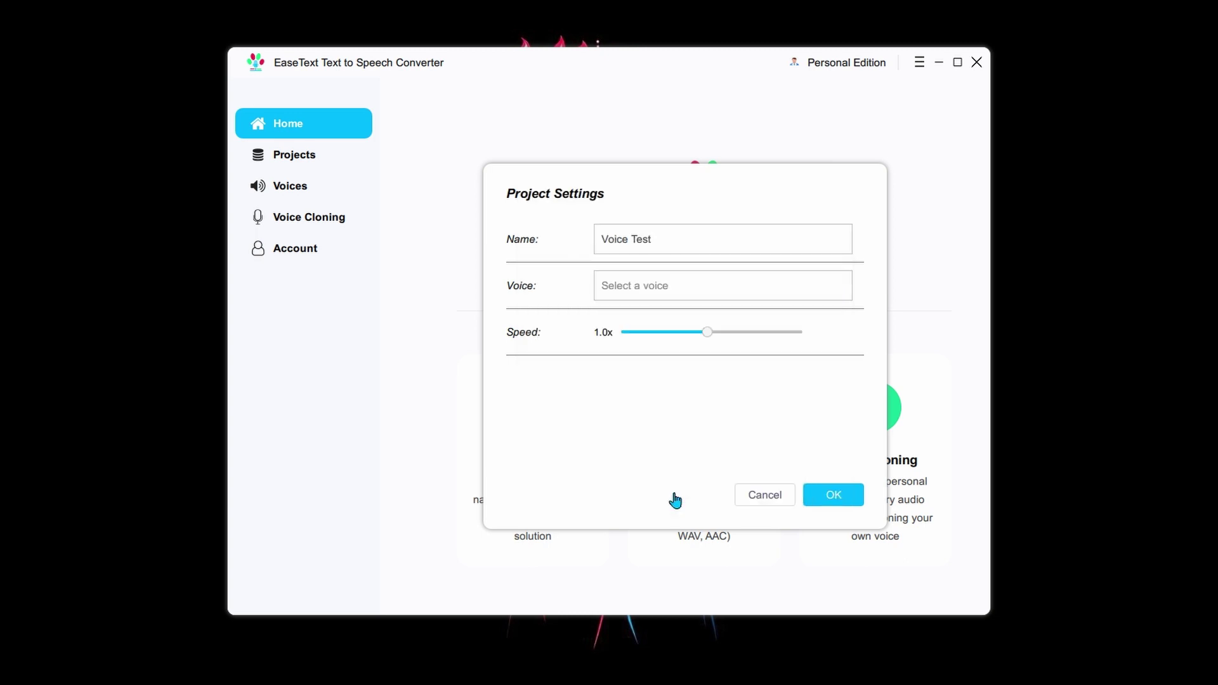
pyautogui.click(619, 284)
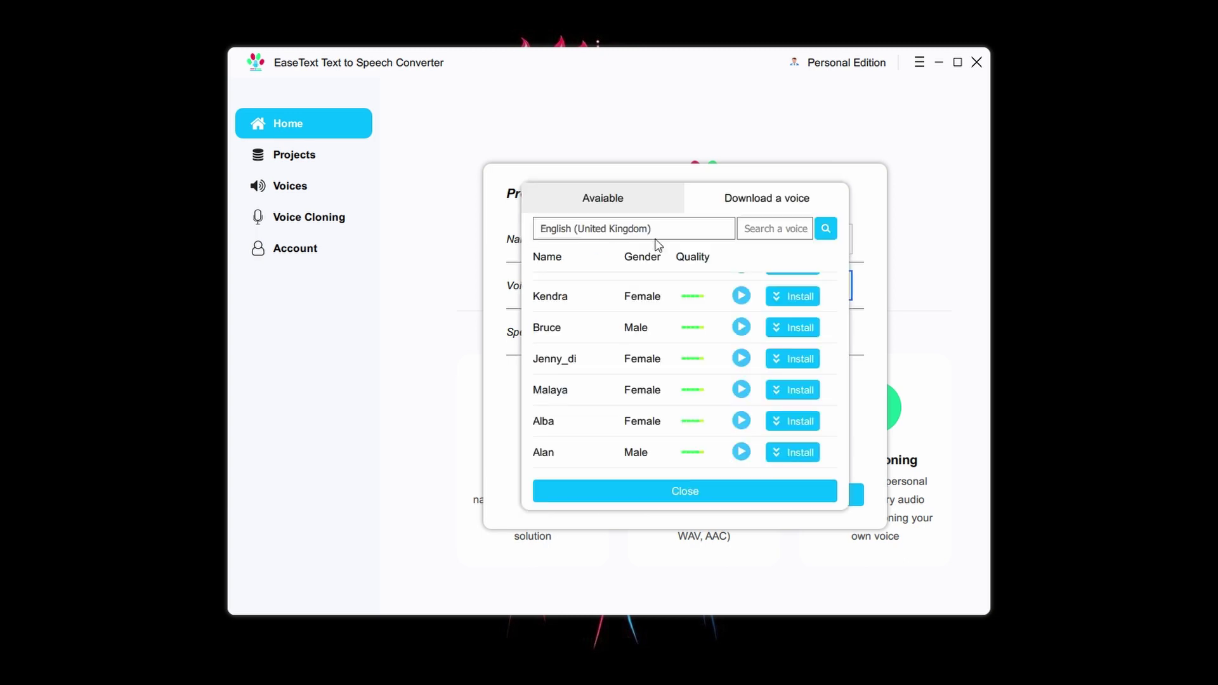
pyautogui.click(609, 197)
pyautogui.click(647, 271)
pyautogui.moveTo(708, 331)
pyautogui.mouseDown()
pyautogui.moveTo(801, 336)
pyautogui.moveTo(703, 332)
pyautogui.mouseUp()
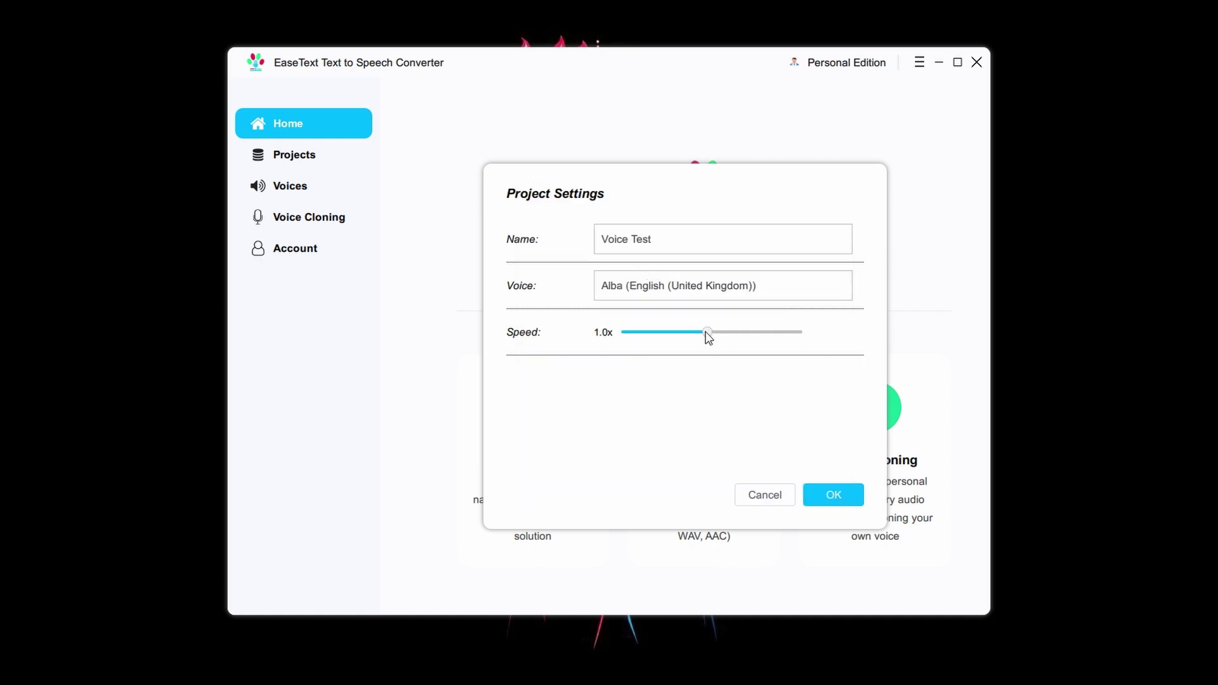
pyautogui.click(836, 499)
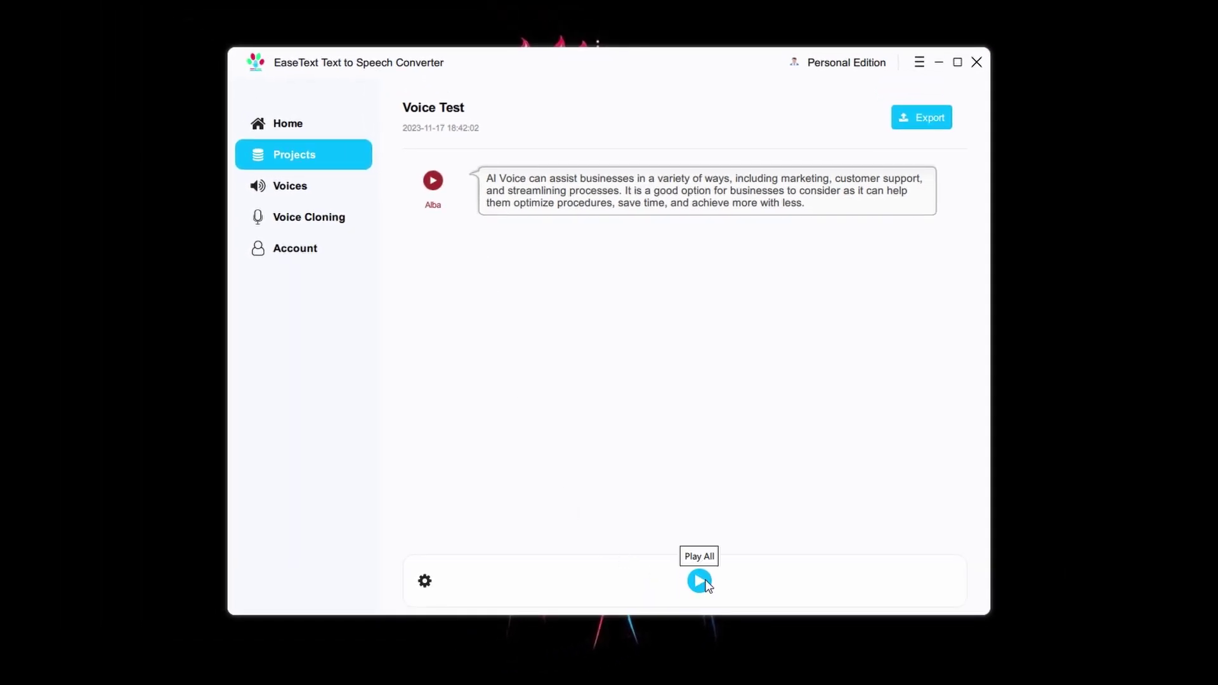
# Step: Preview the project, then export it as one combined WAV file, audio1.wav
pyautogui.click(700, 581)
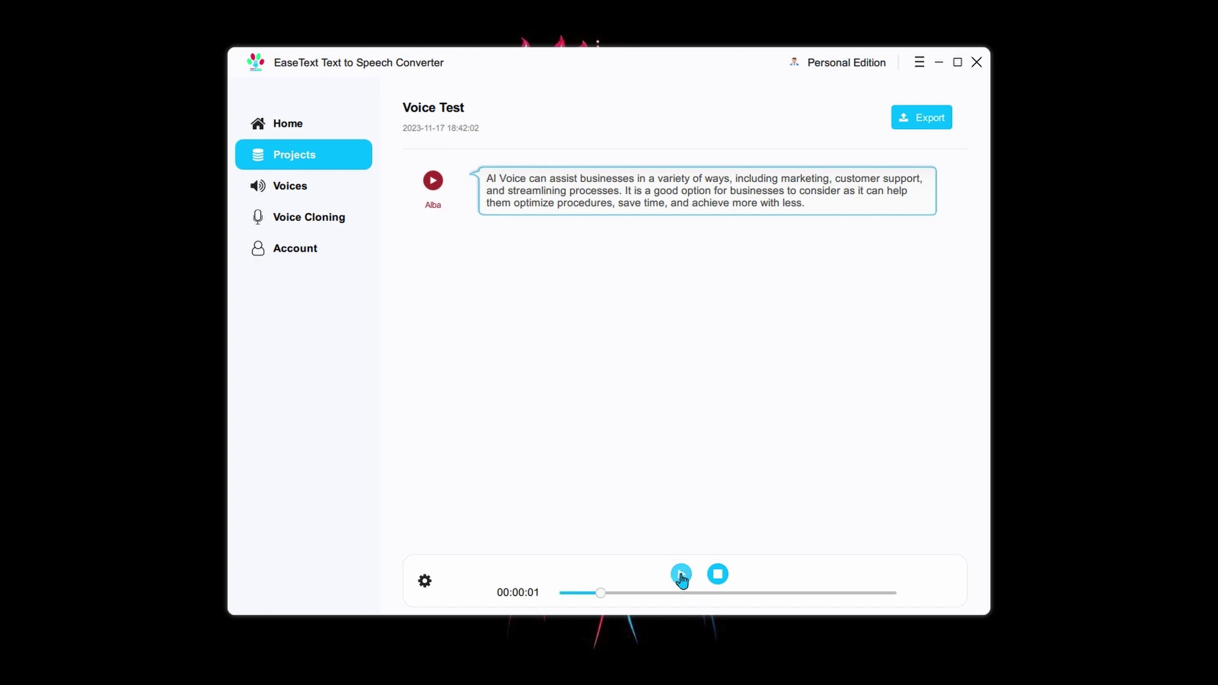
pyautogui.click(681, 574)
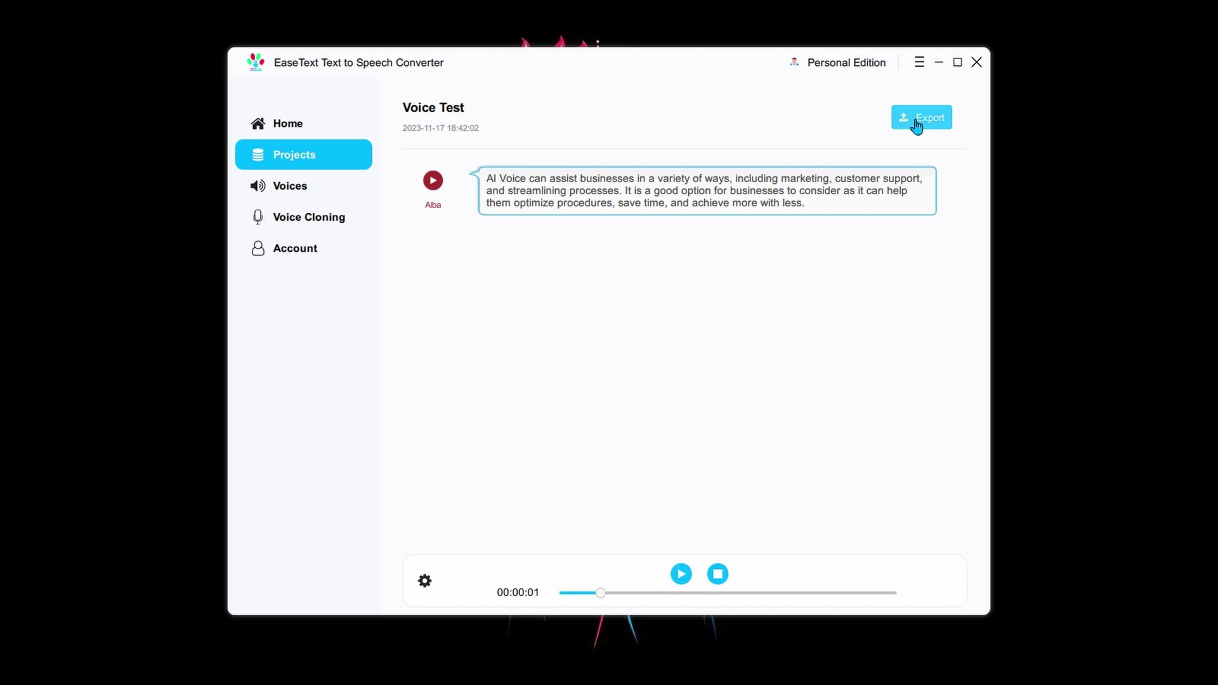
pyautogui.click(916, 124)
pyautogui.press('Escape')
pyautogui.click(571, 271)
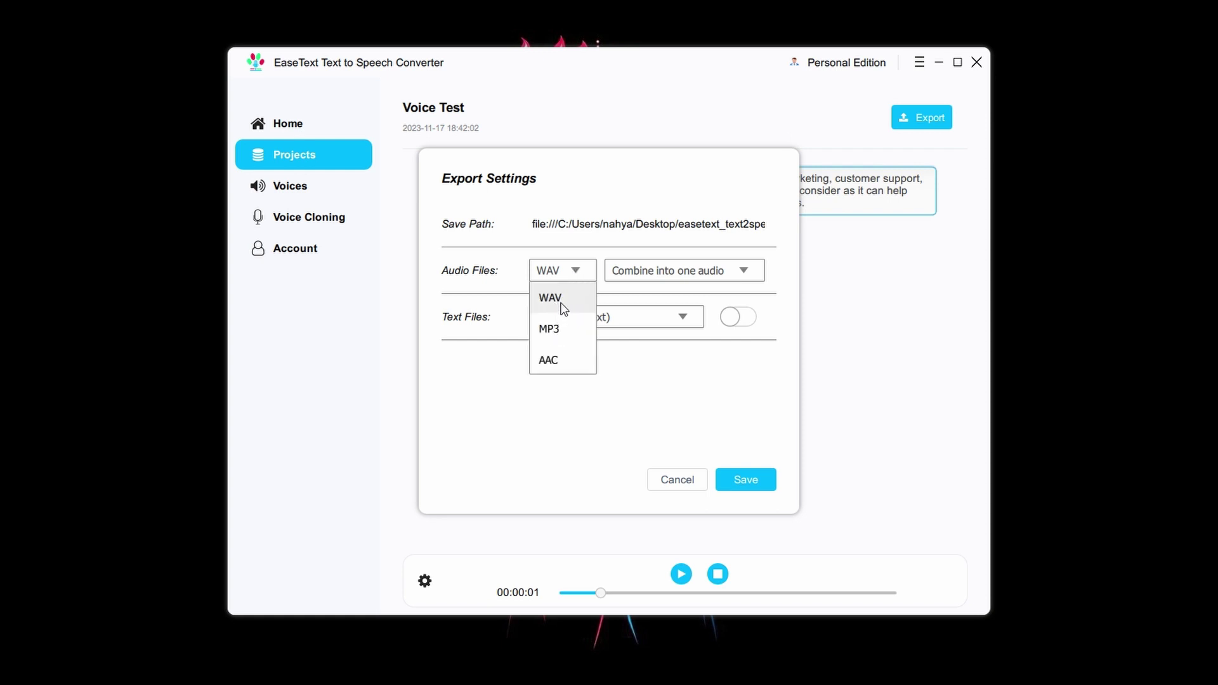
pyautogui.click(561, 304)
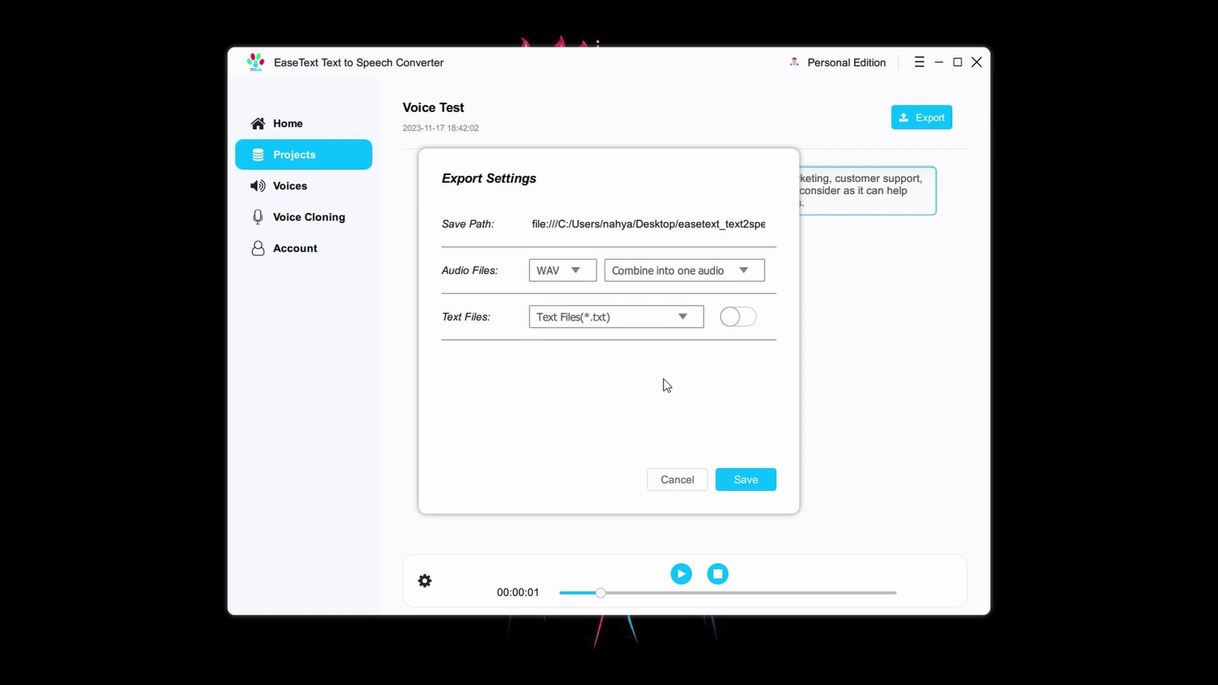
pyautogui.click(750, 482)
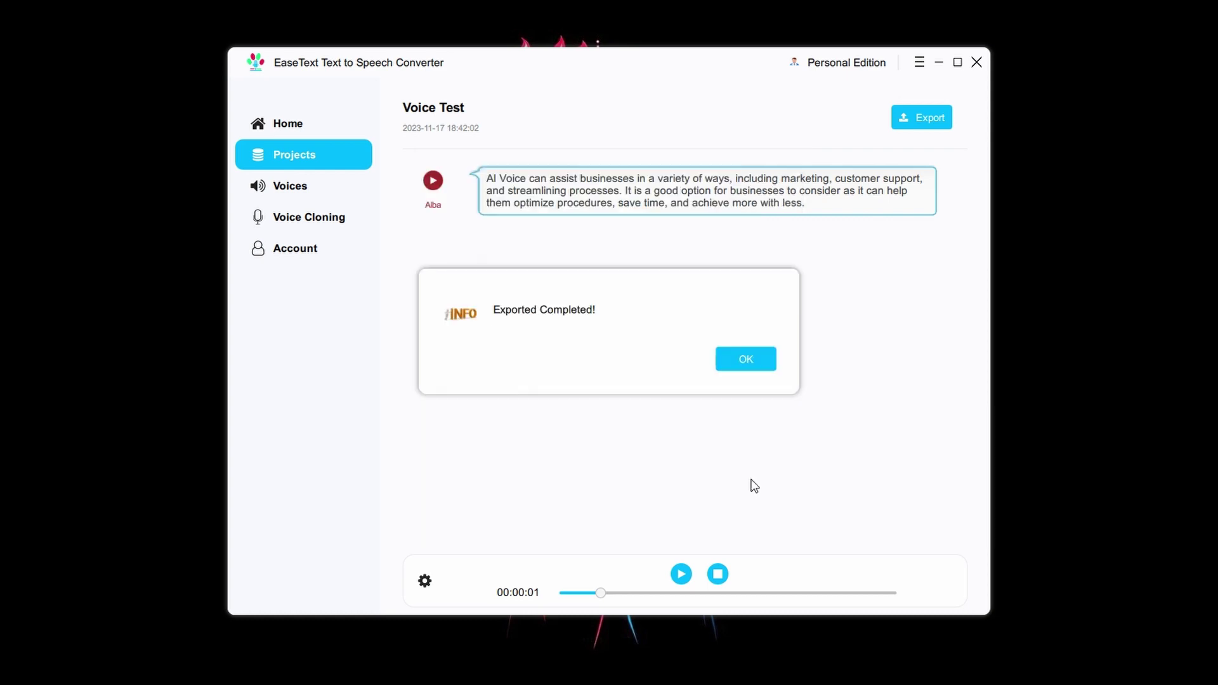
pyautogui.click(740, 360)
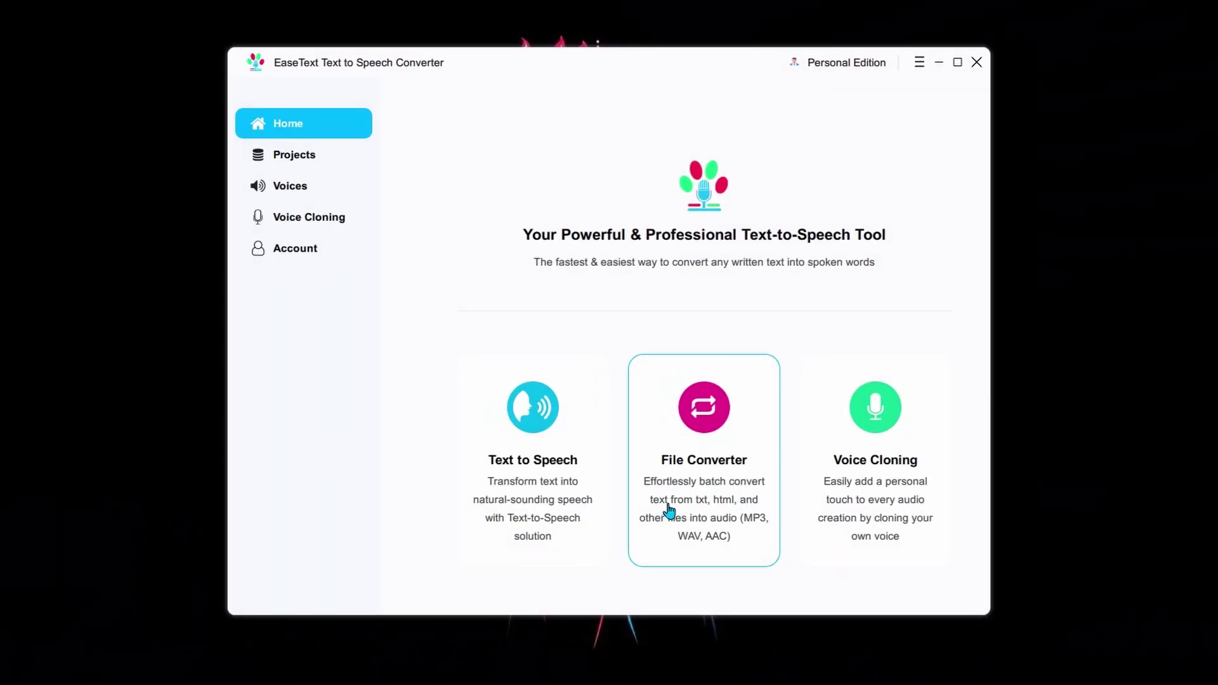
# Step: Create a project from the 9 AI Tools txt file using the Alba voice
pyautogui.click(674, 525)
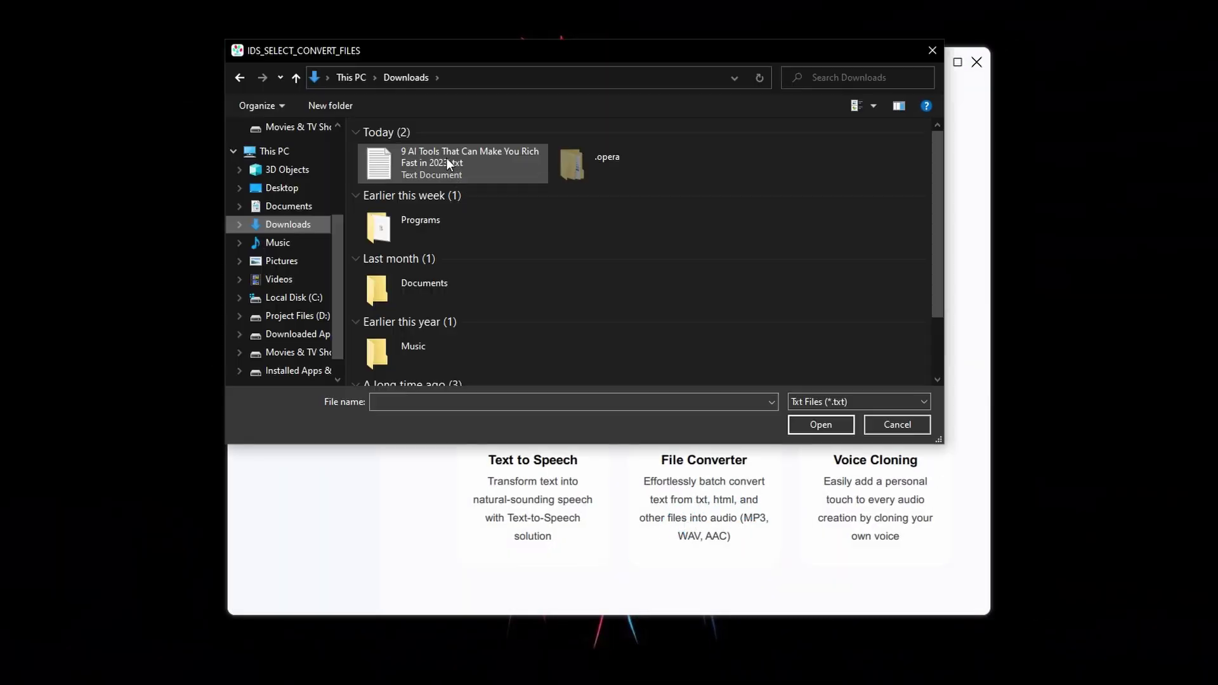
pyautogui.click(437, 160)
pyautogui.click(819, 424)
pyautogui.click(647, 246)
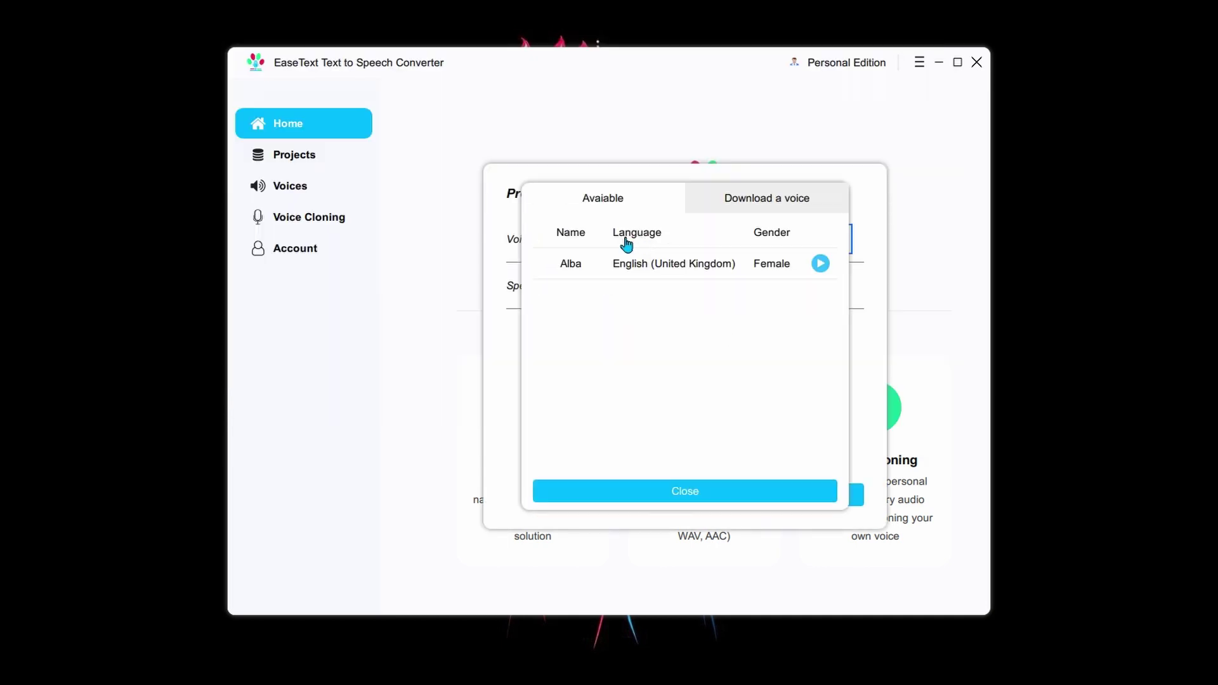
pyautogui.click(624, 271)
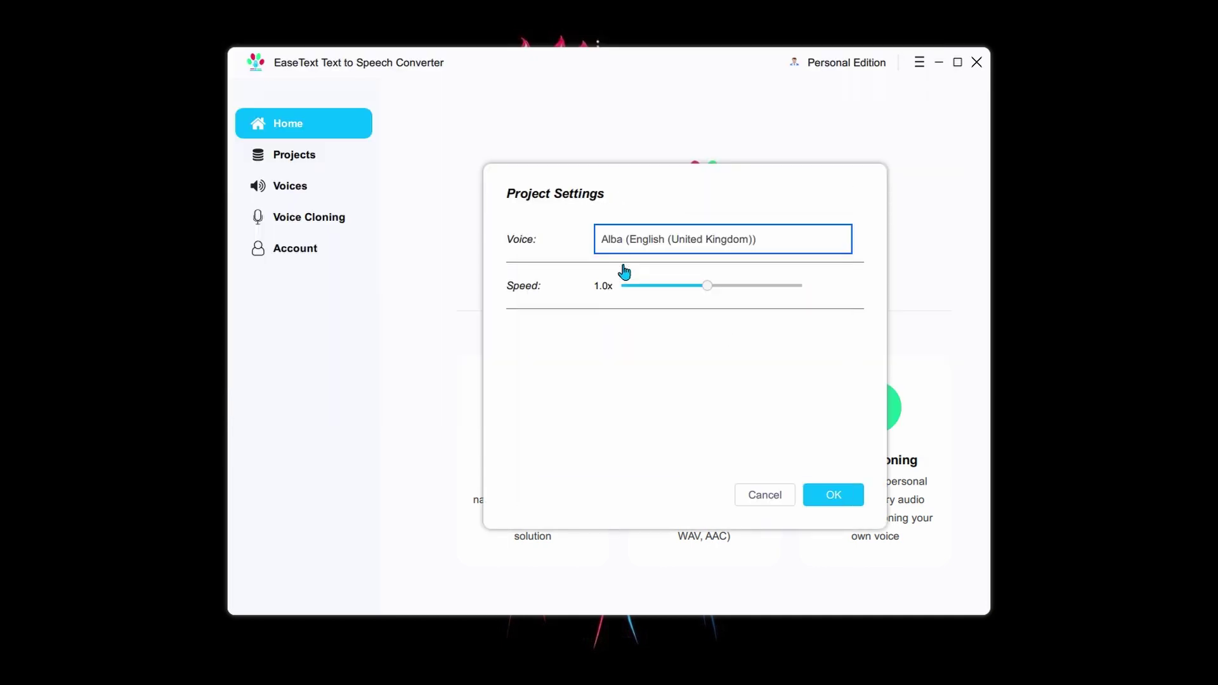
pyautogui.click(833, 496)
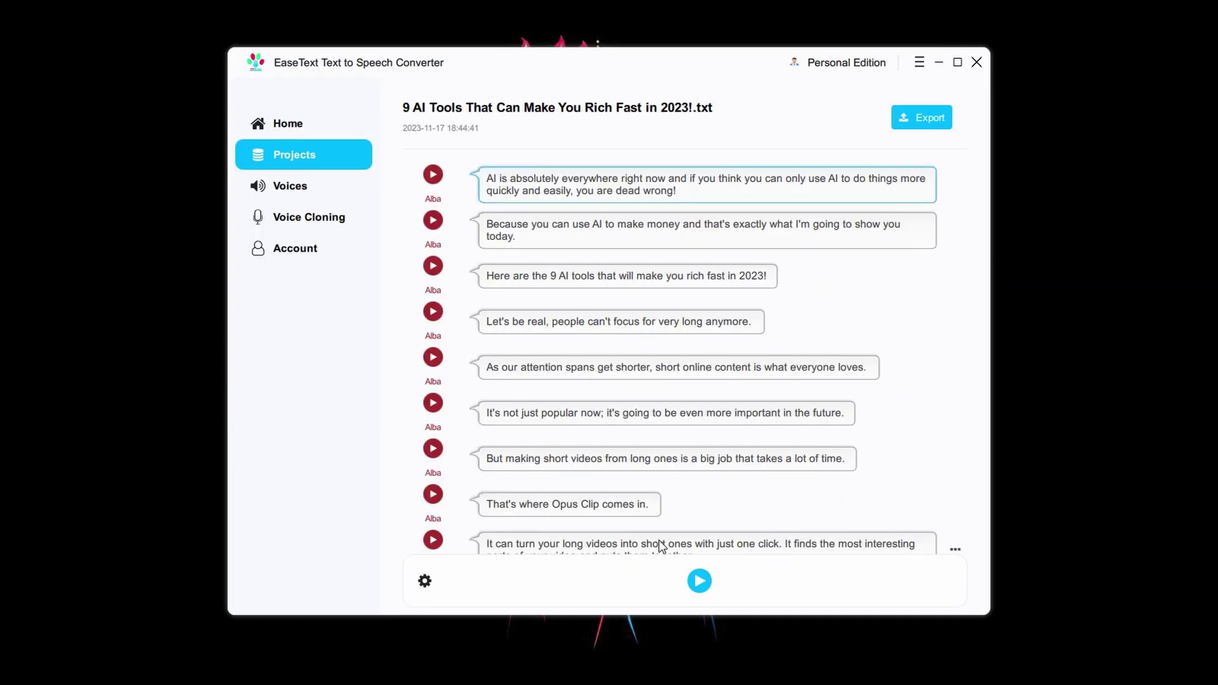
# Step: Scroll through the imported script and play it all to convert it to speech
pyautogui.scroll(-20, 661, 547)
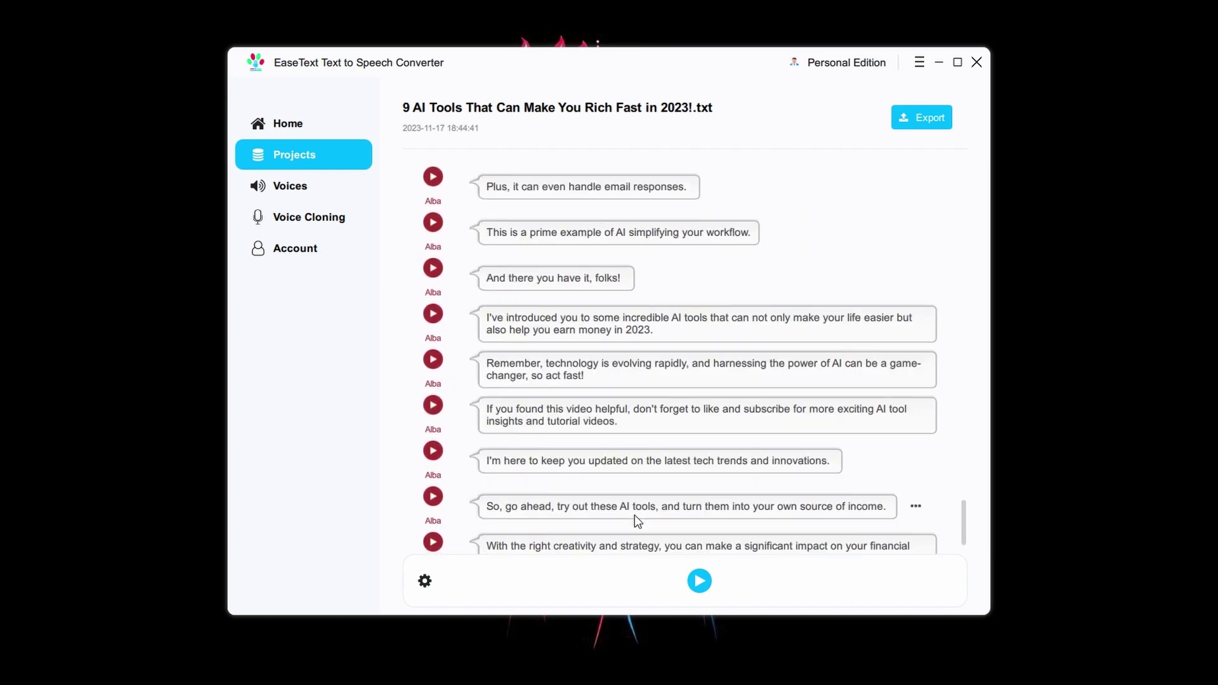
pyautogui.scroll(-2, 637, 519)
pyautogui.click(700, 582)
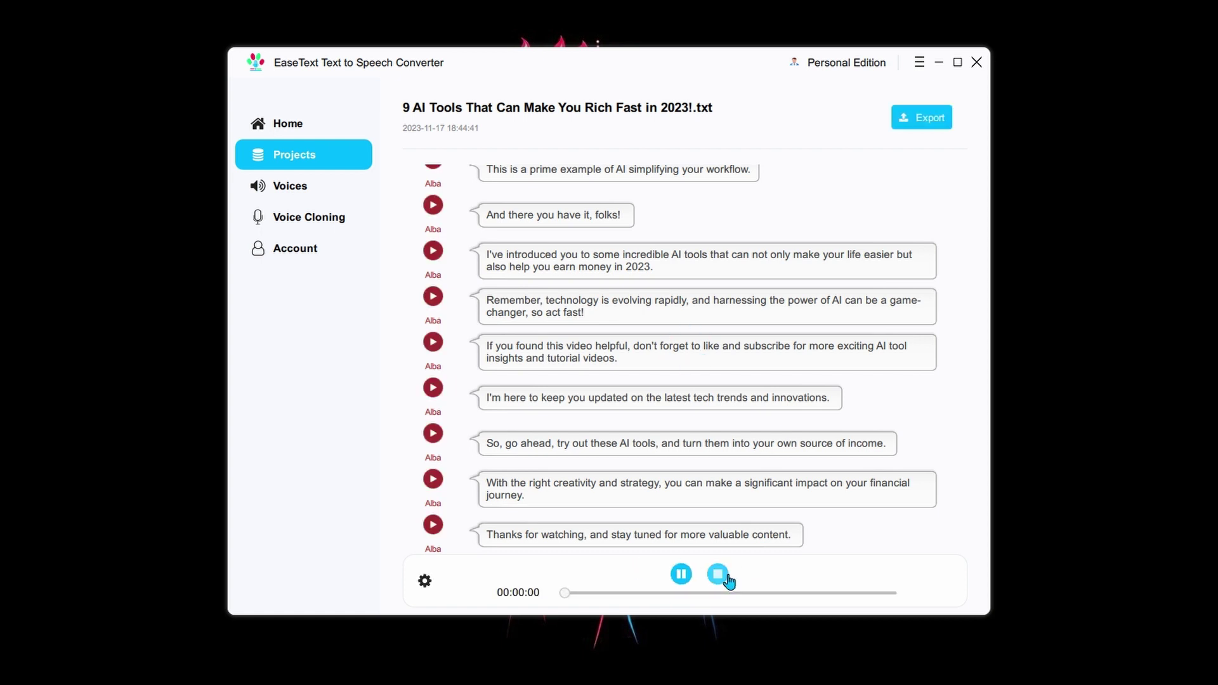
# Step: Stop playback and export the AI tools project to the Desktop as one combined audio.wav
pyautogui.click(680, 574)
pyautogui.click(920, 117)
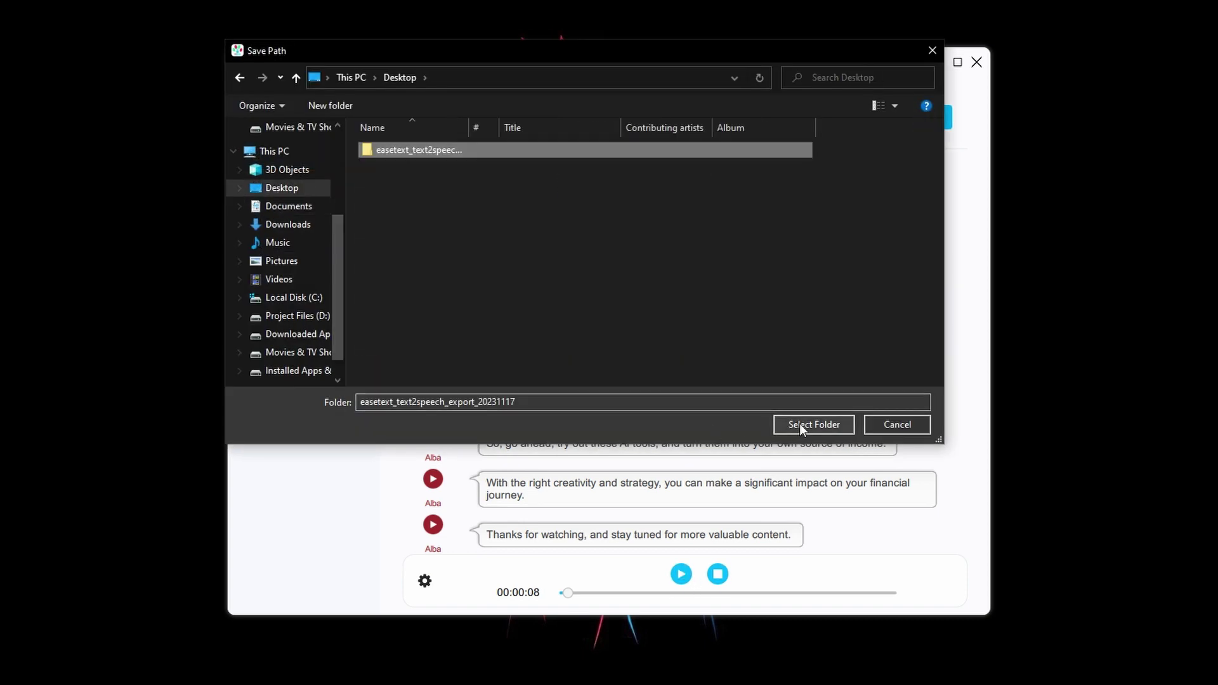
pyautogui.click(803, 422)
pyautogui.click(563, 270)
pyautogui.click(562, 270)
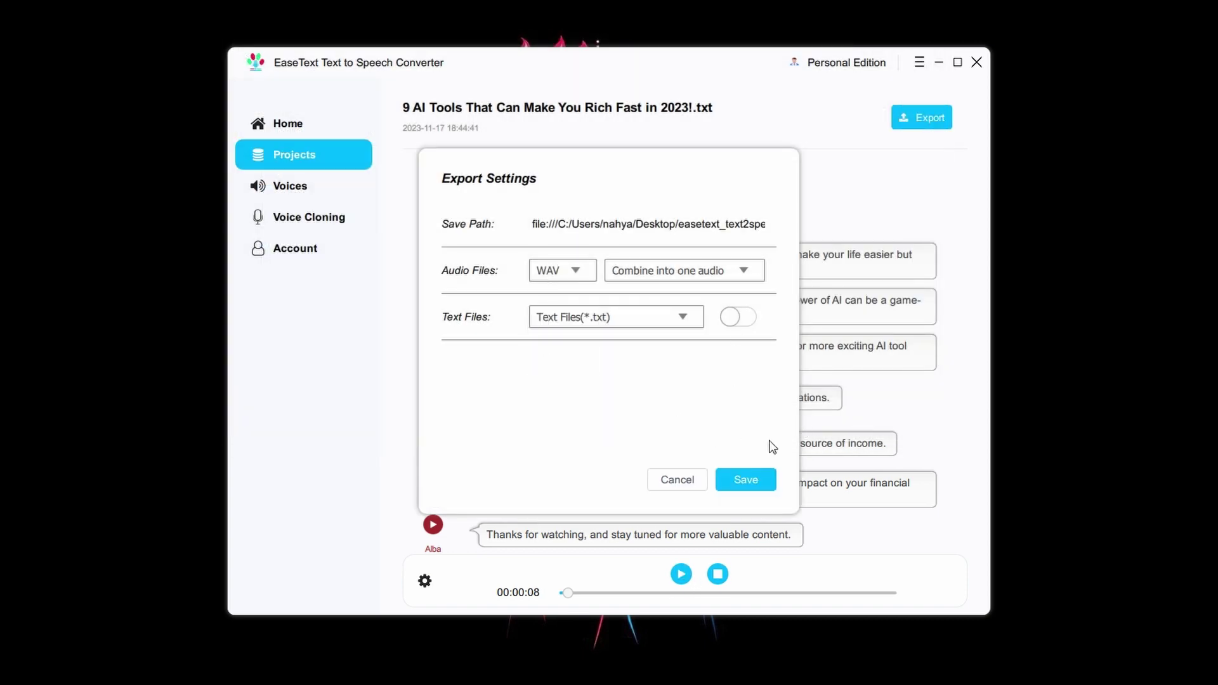
pyautogui.click(747, 483)
pyautogui.click(749, 362)
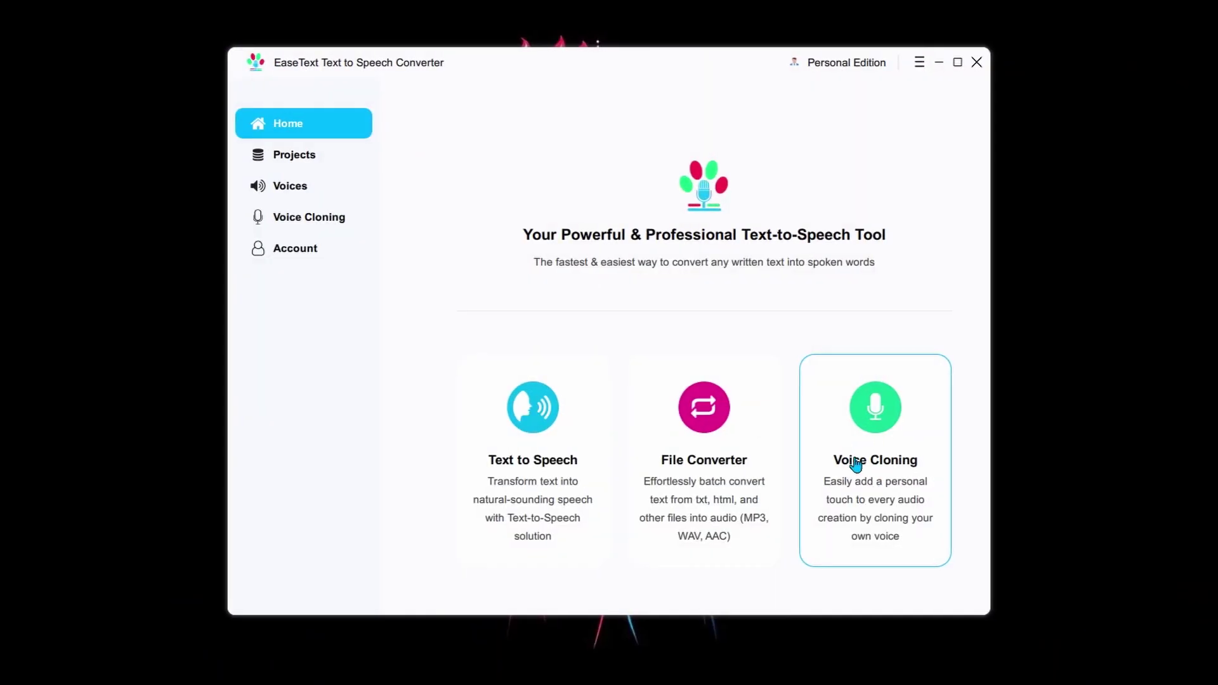
# Step: Install the Voice Cloning environment into a new G:\EaseText\Voice Cloning folder
pyautogui.click(888, 442)
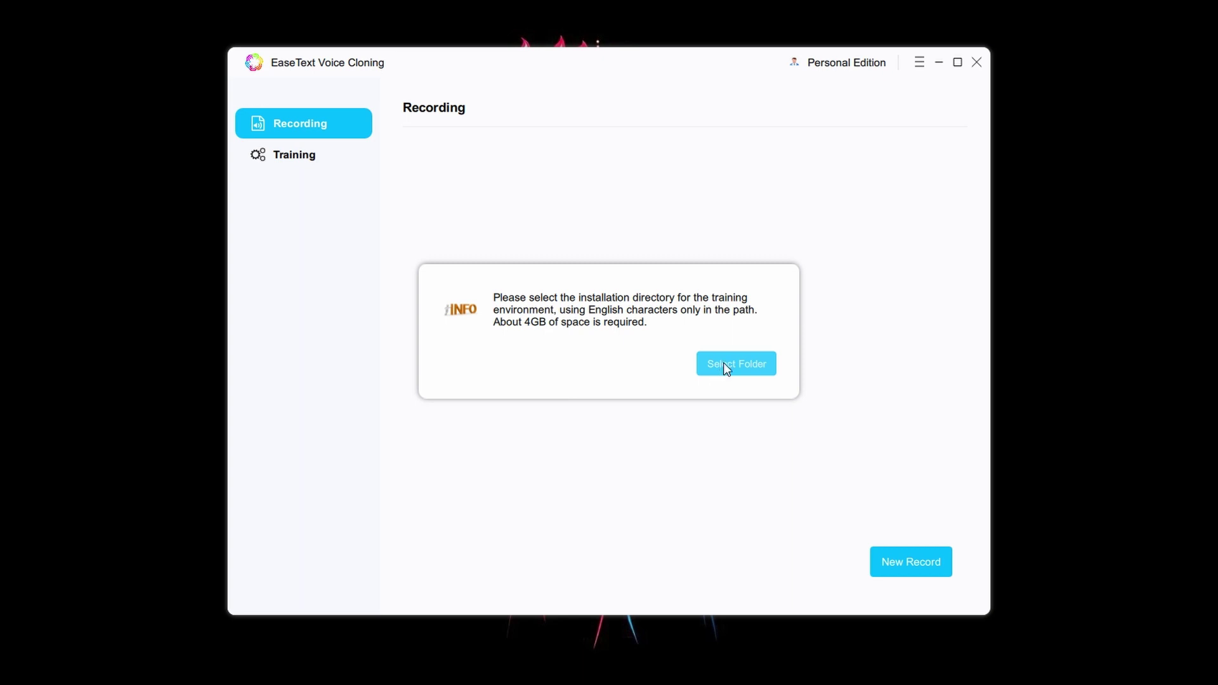
pyautogui.click(723, 363)
pyautogui.click(280, 370)
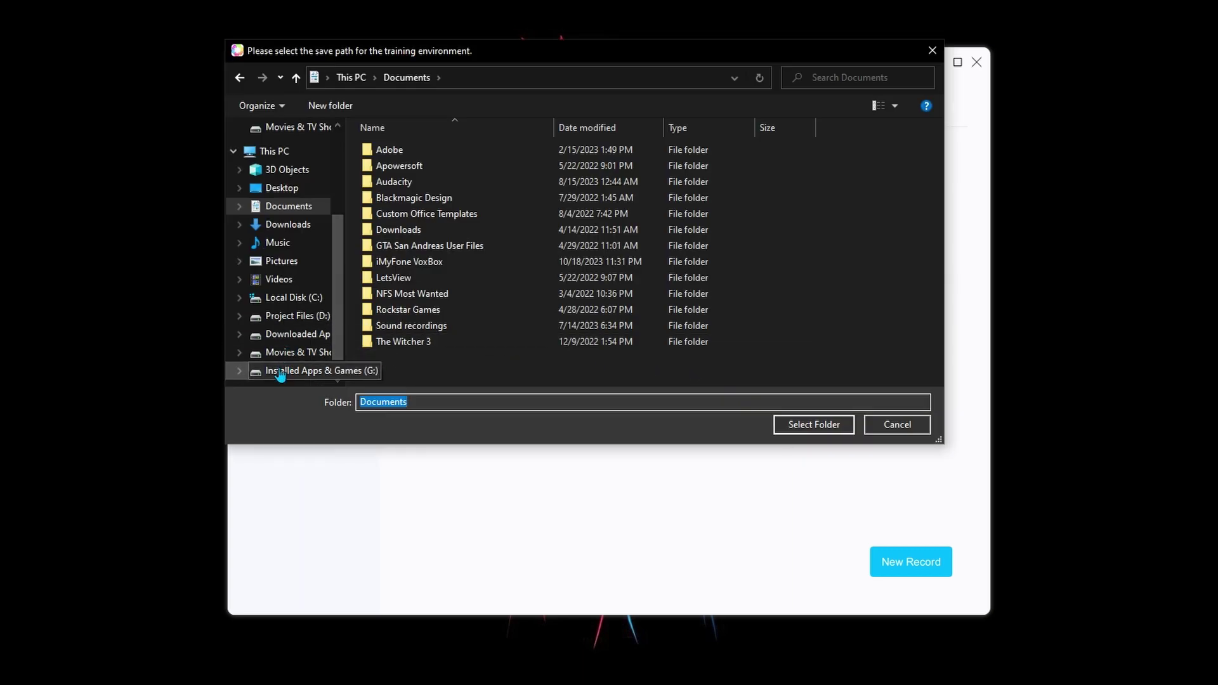
pyautogui.doubleClick(406, 196)
pyautogui.click(322, 105)
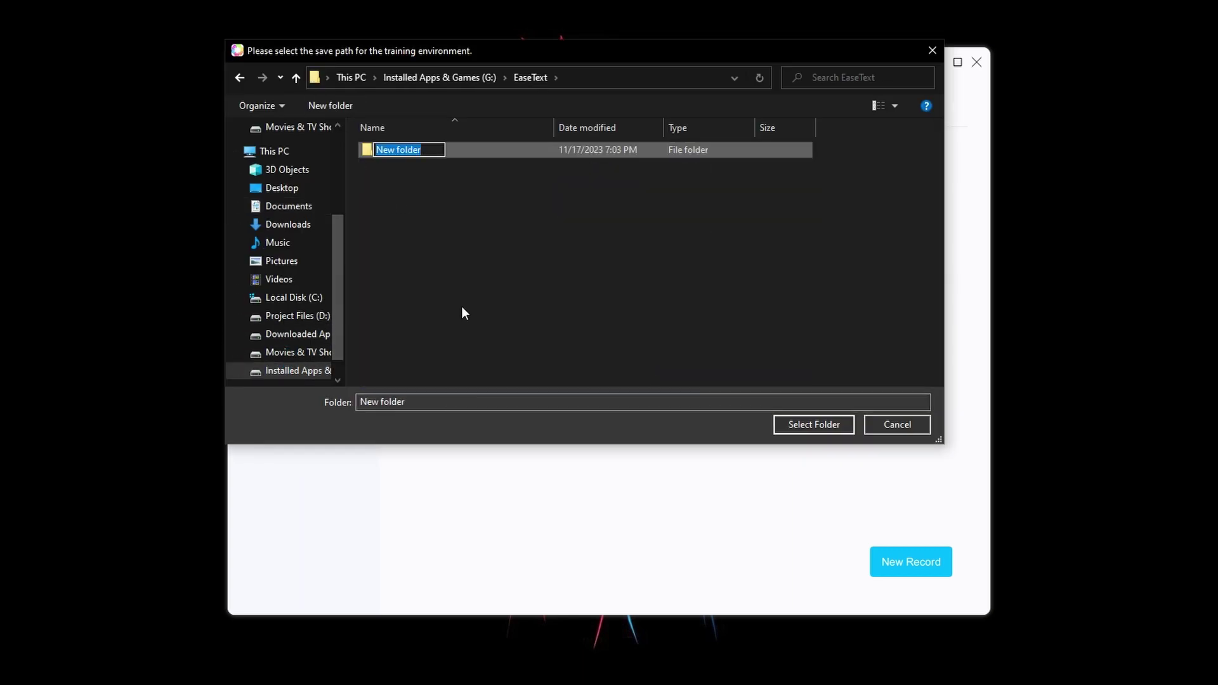
pyautogui.write('Voice Cloning')
pyautogui.click(810, 425)
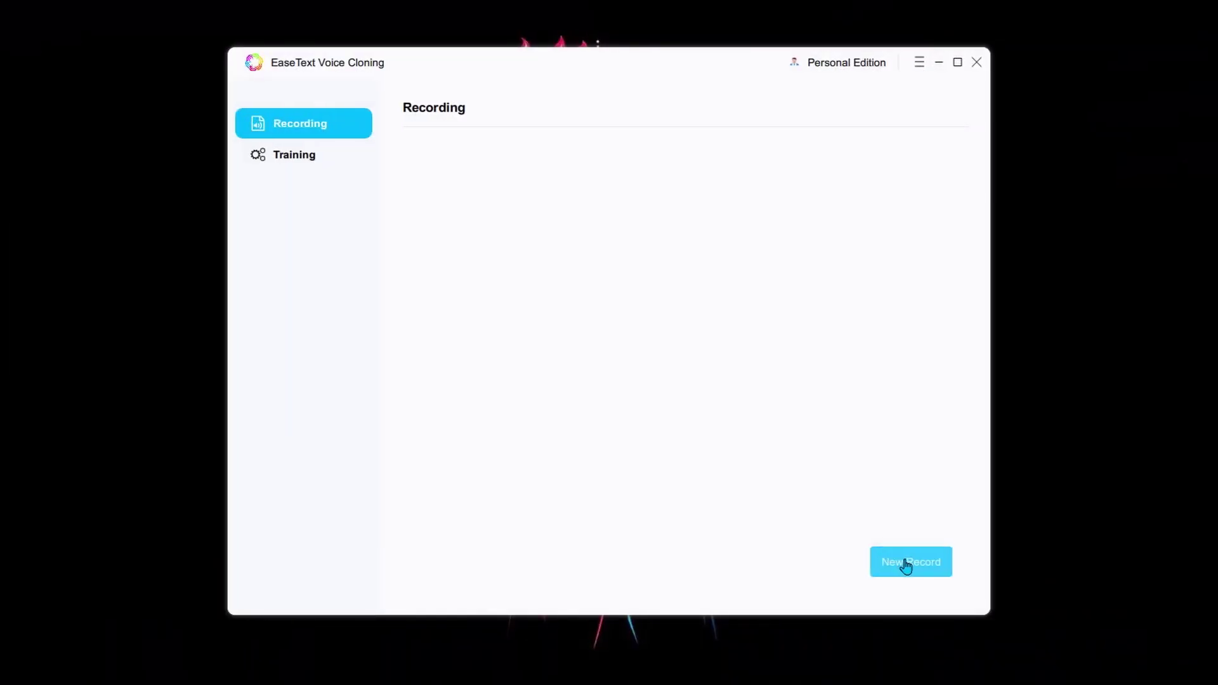
# Step: Create a recording named Newfronts with English (United States) as its language
pyautogui.click(906, 566)
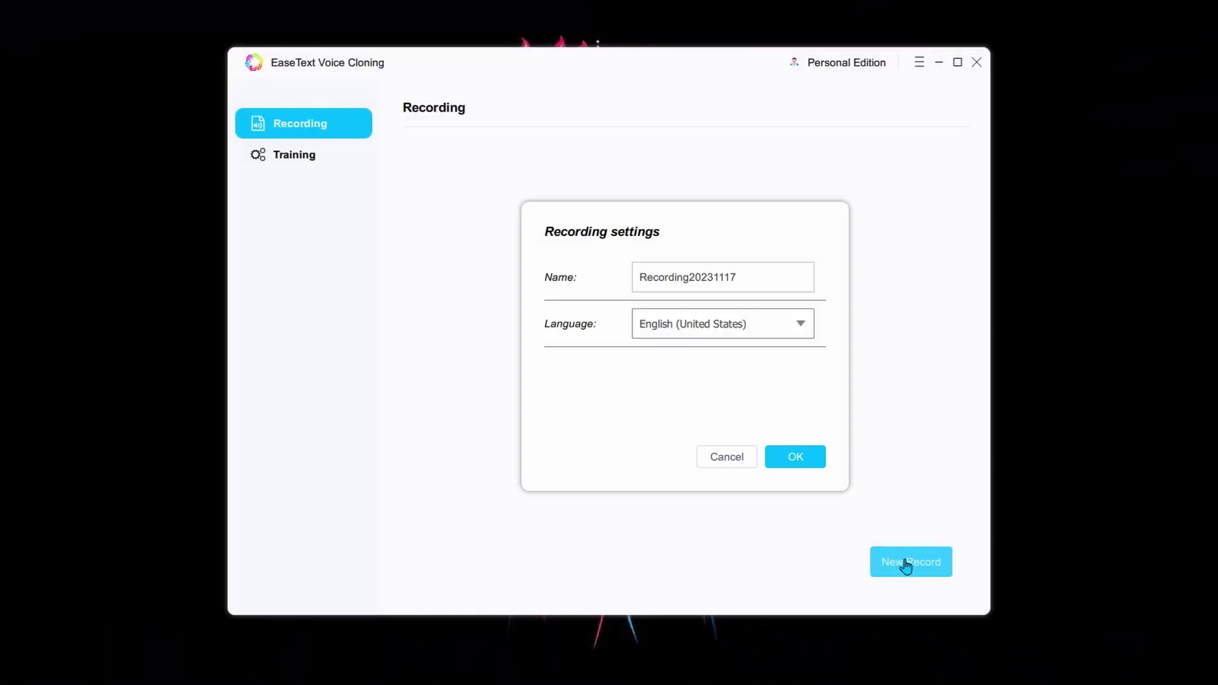
pyautogui.moveTo(743, 279); pyautogui.dragTo(571, 279)
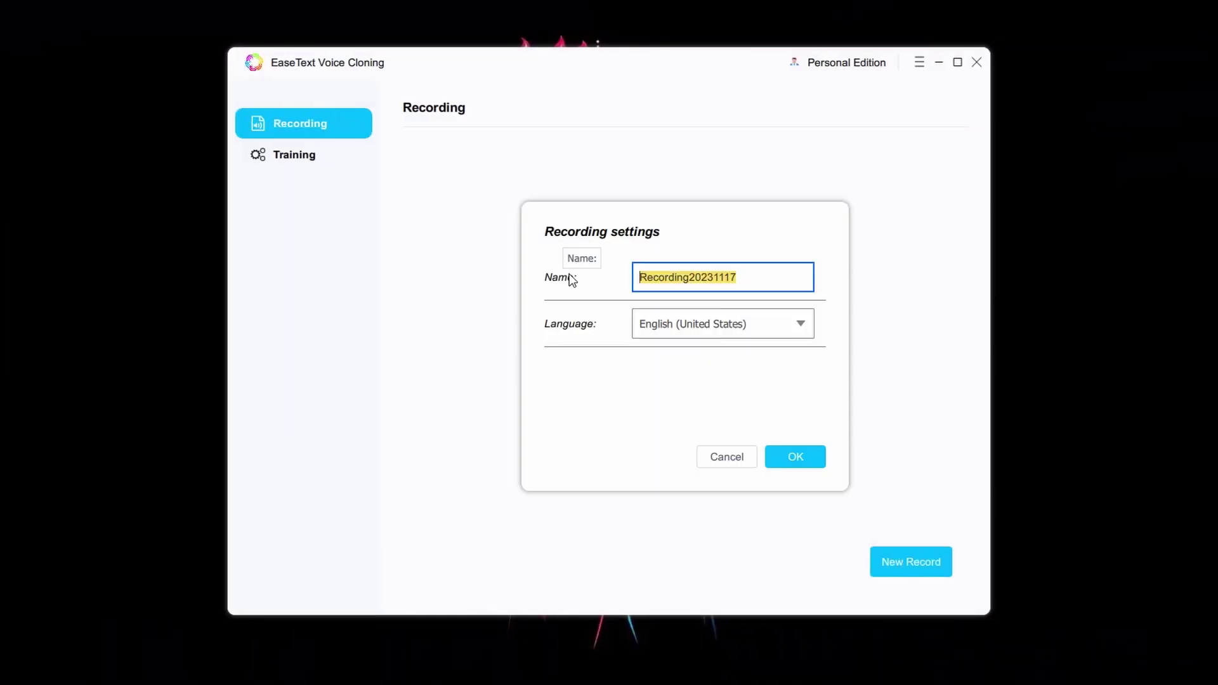
pyautogui.write('Newfronts')
pyautogui.click(720, 324)
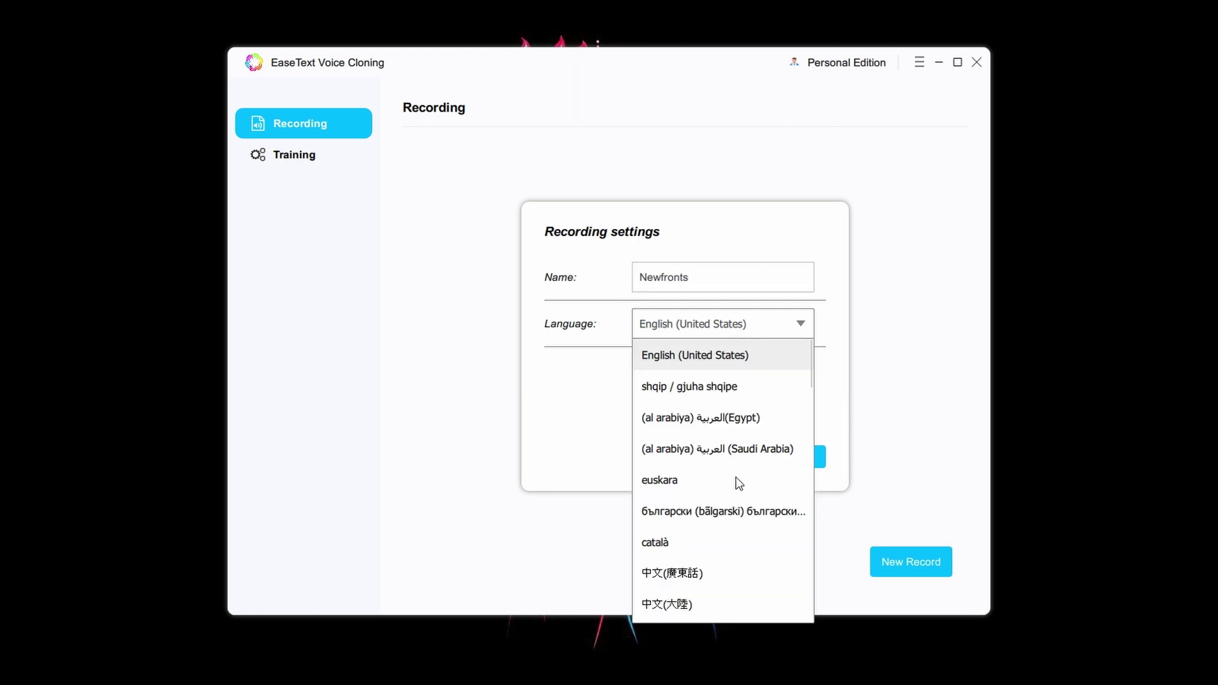
pyautogui.click(717, 317)
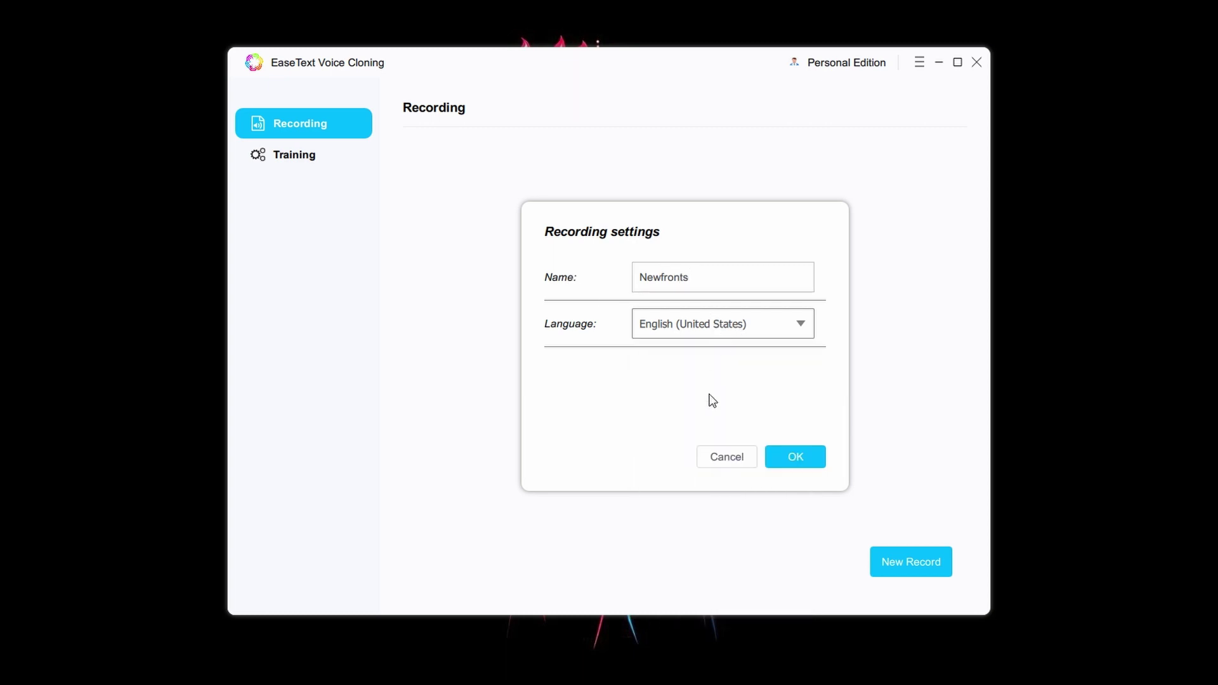
pyautogui.click(795, 457)
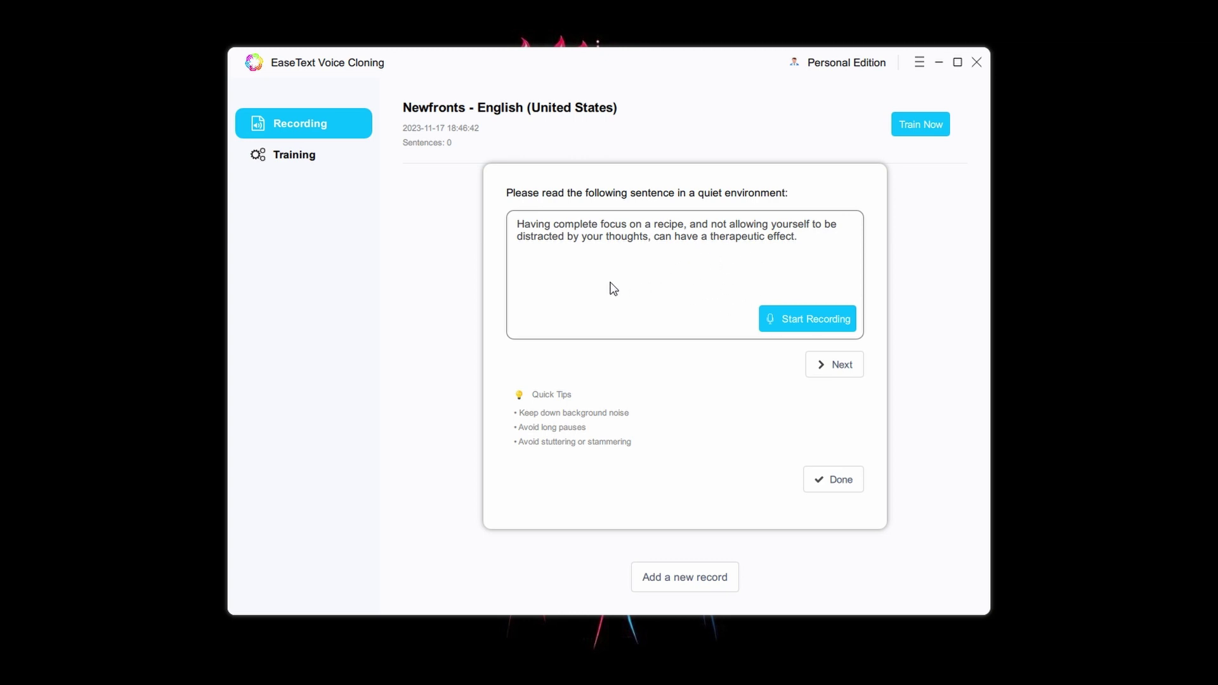
# Step: Record four prompted sentences, including the baking, balcony and church cemetery sentences
pyautogui.click(791, 318)
pyautogui.click(781, 320)
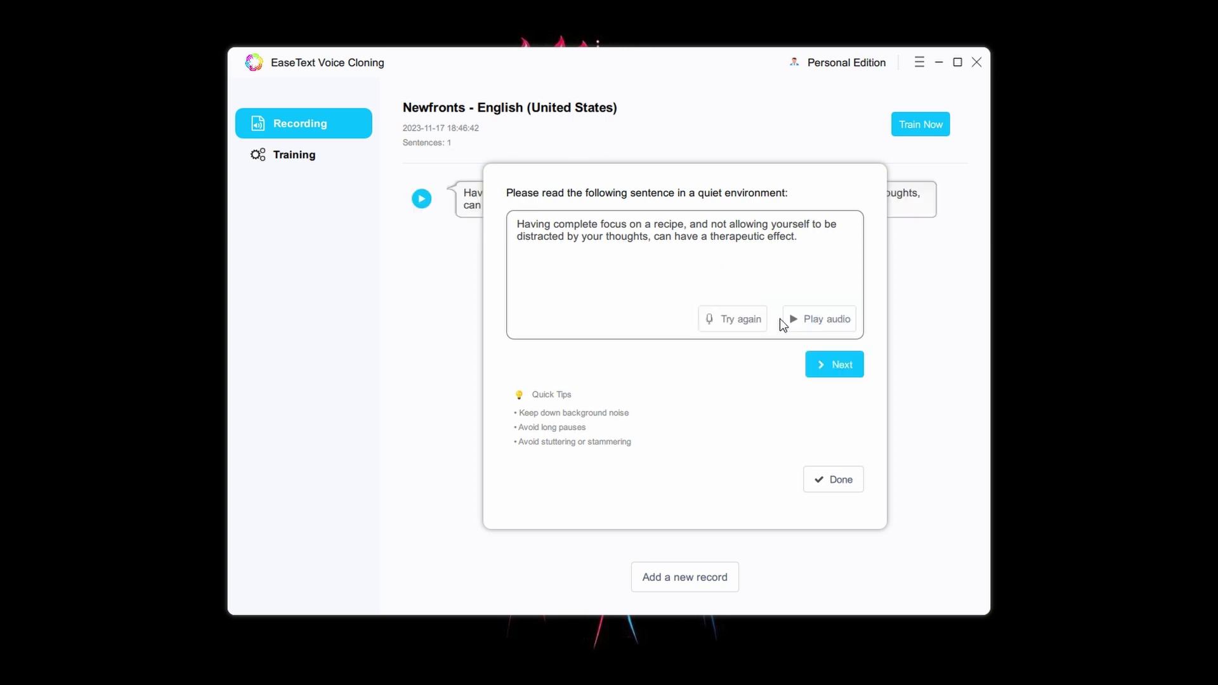
pyautogui.click(834, 364)
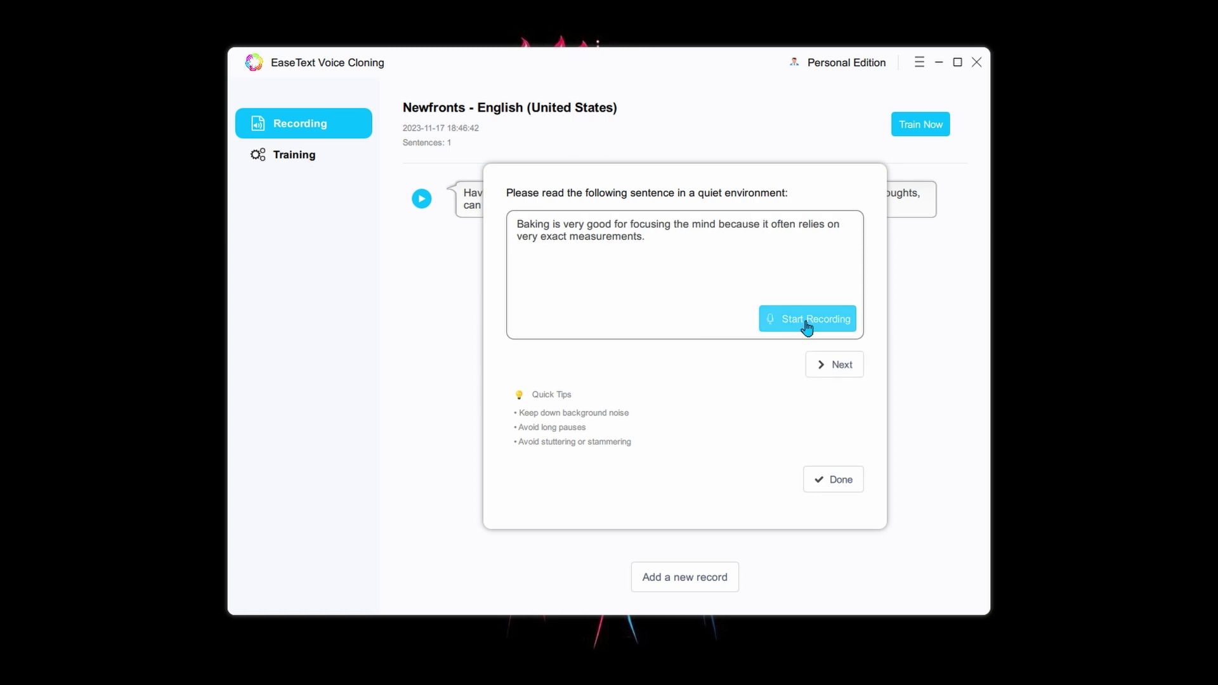
pyautogui.click(804, 321)
pyautogui.click(836, 366)
pyautogui.click(807, 321)
pyautogui.click(807, 322)
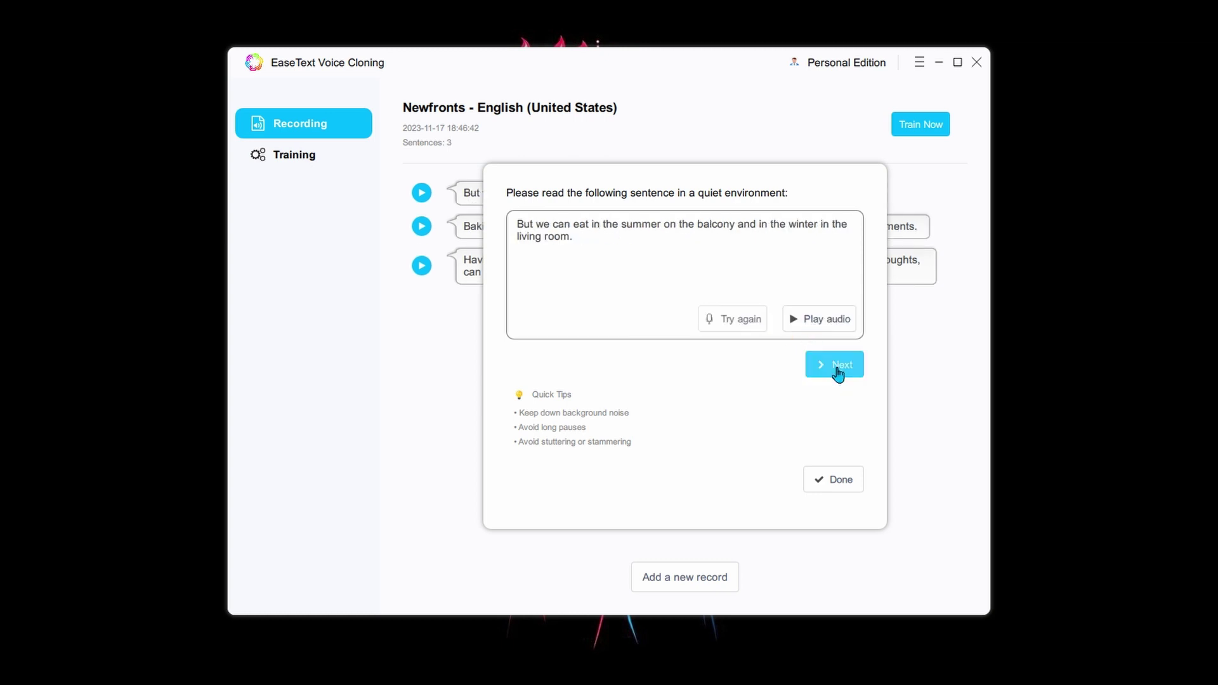
pyautogui.click(837, 372)
pyautogui.click(796, 322)
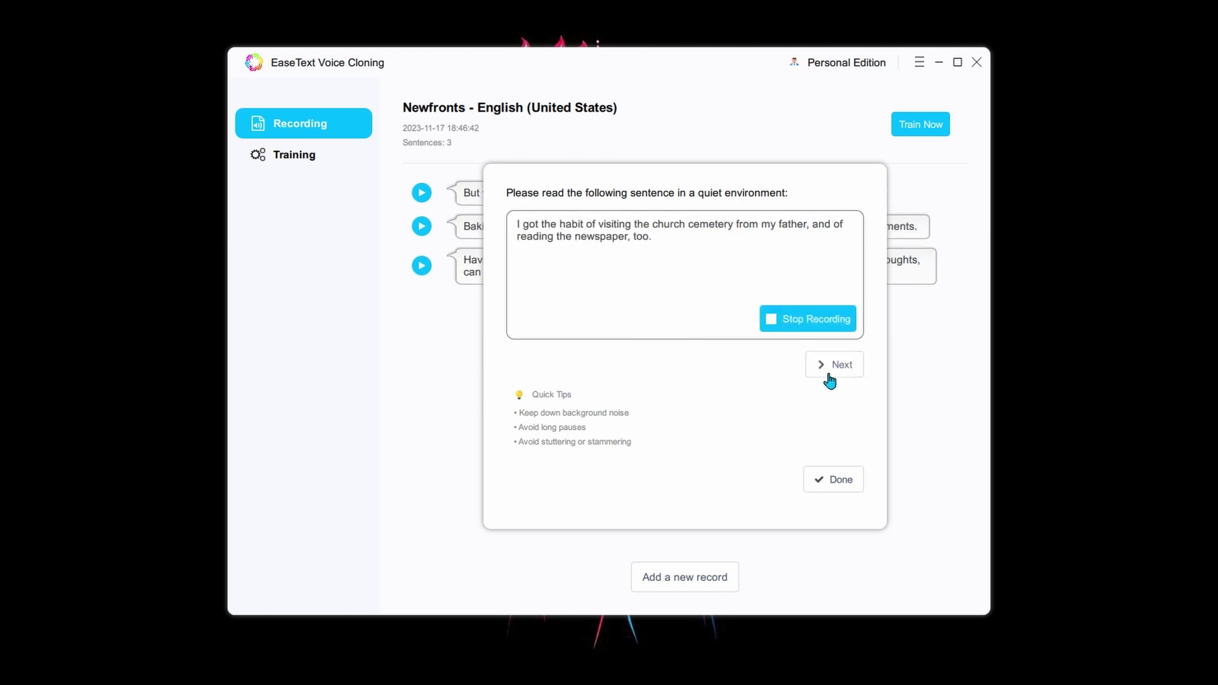
pyautogui.click(812, 364)
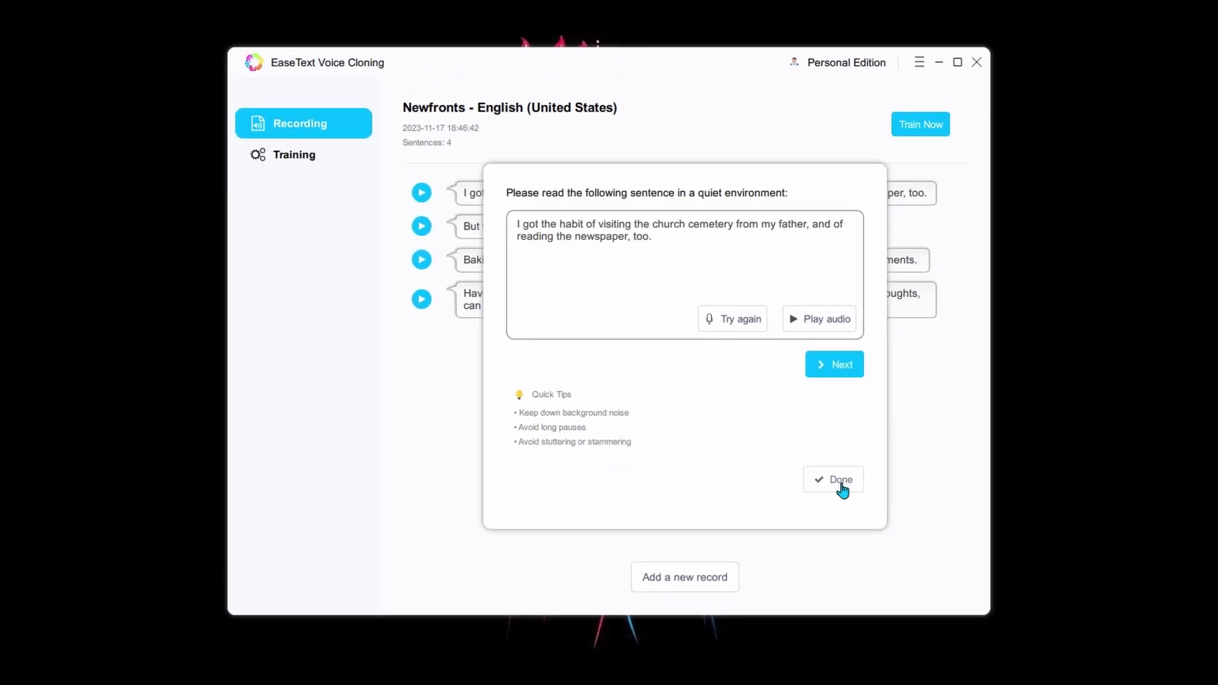
# Step: Finish the recording and set up training for voice 'NewFronts' with the English model, consent given
pyautogui.click(843, 487)
pyautogui.click(923, 126)
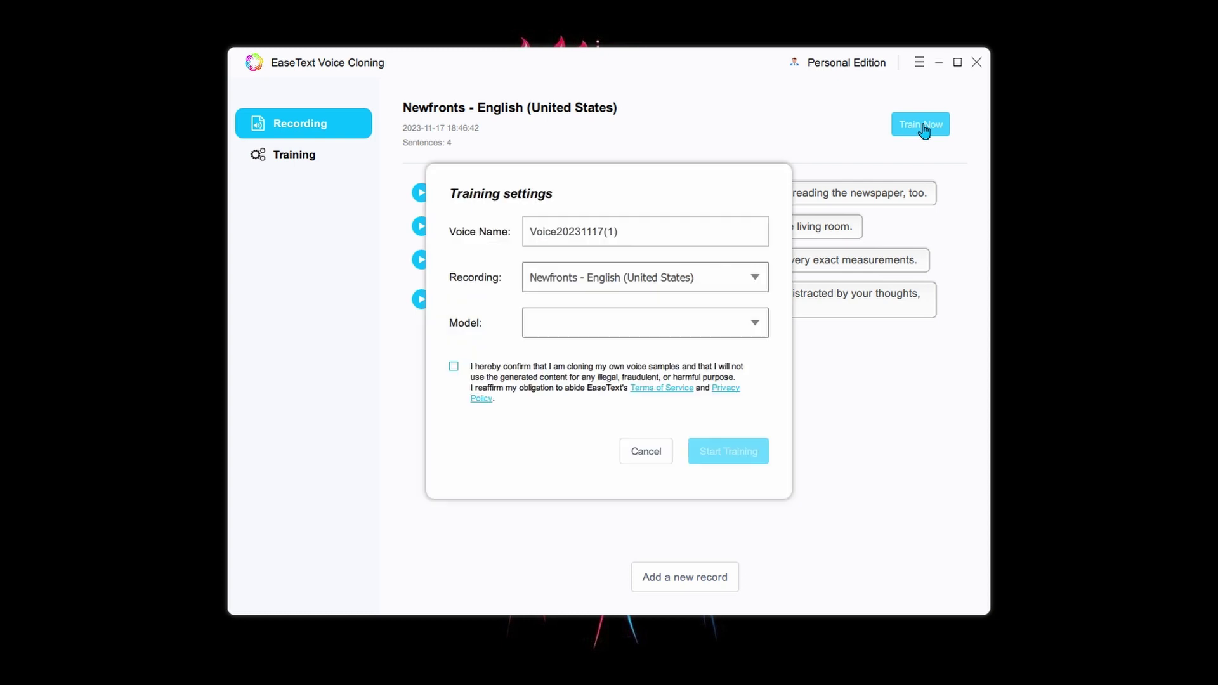
pyautogui.write('NewFronts')
pyautogui.click(634, 322)
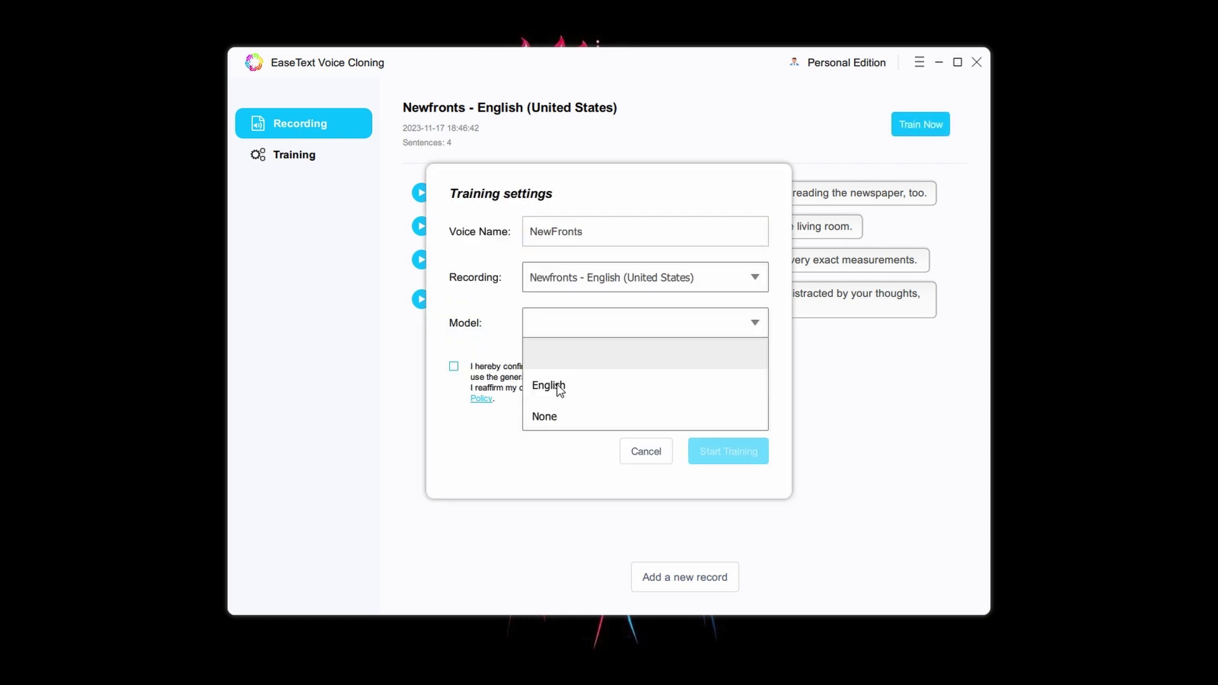
pyautogui.click(557, 385)
pyautogui.click(454, 366)
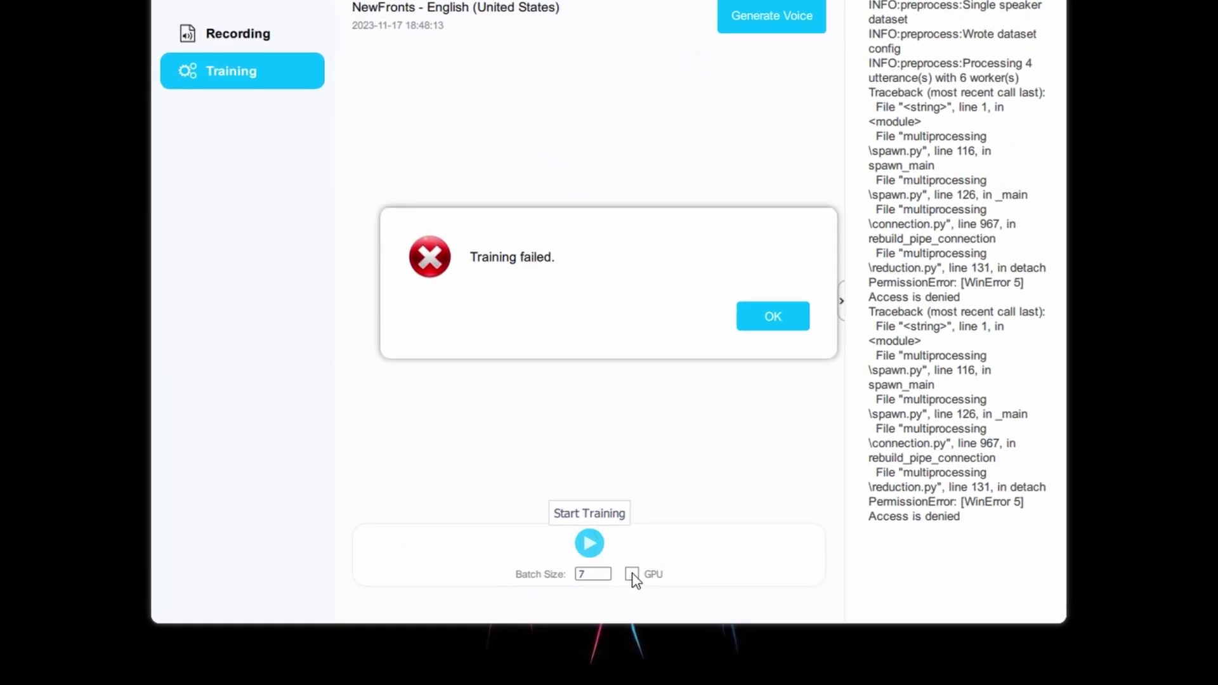
# Step: Dismiss the failure, retrain NewFronts using the GPU, then generate the cloned voice
pyautogui.press('Return')
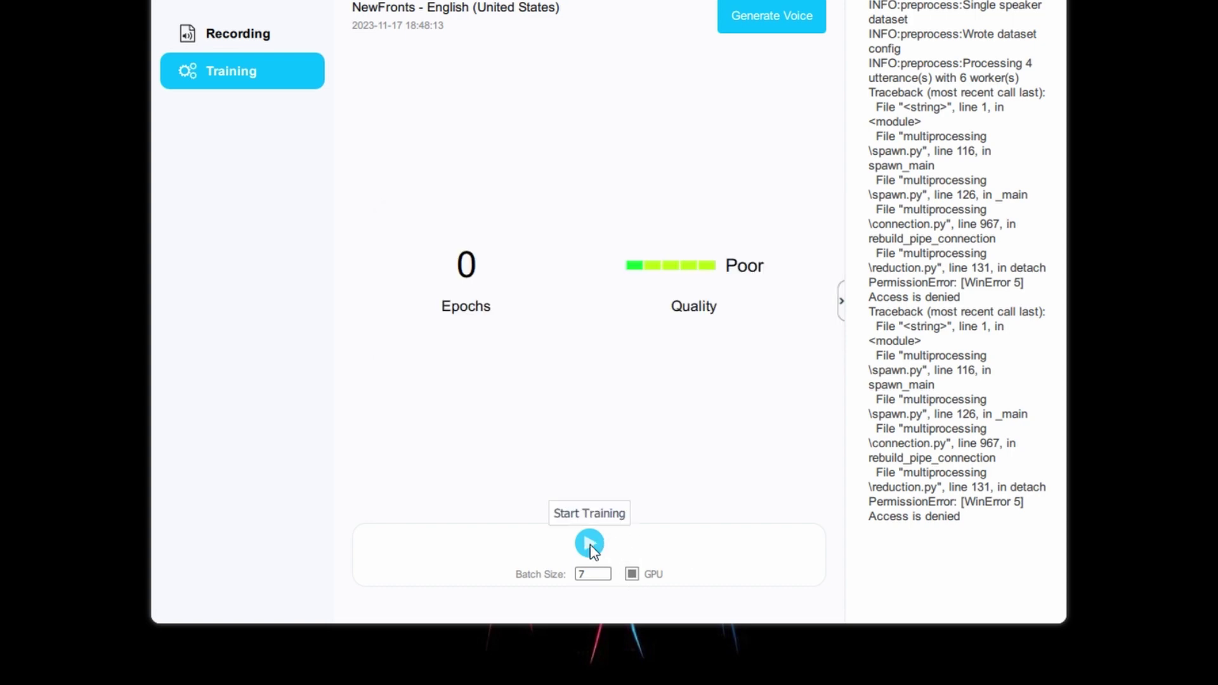
pyautogui.click(590, 545)
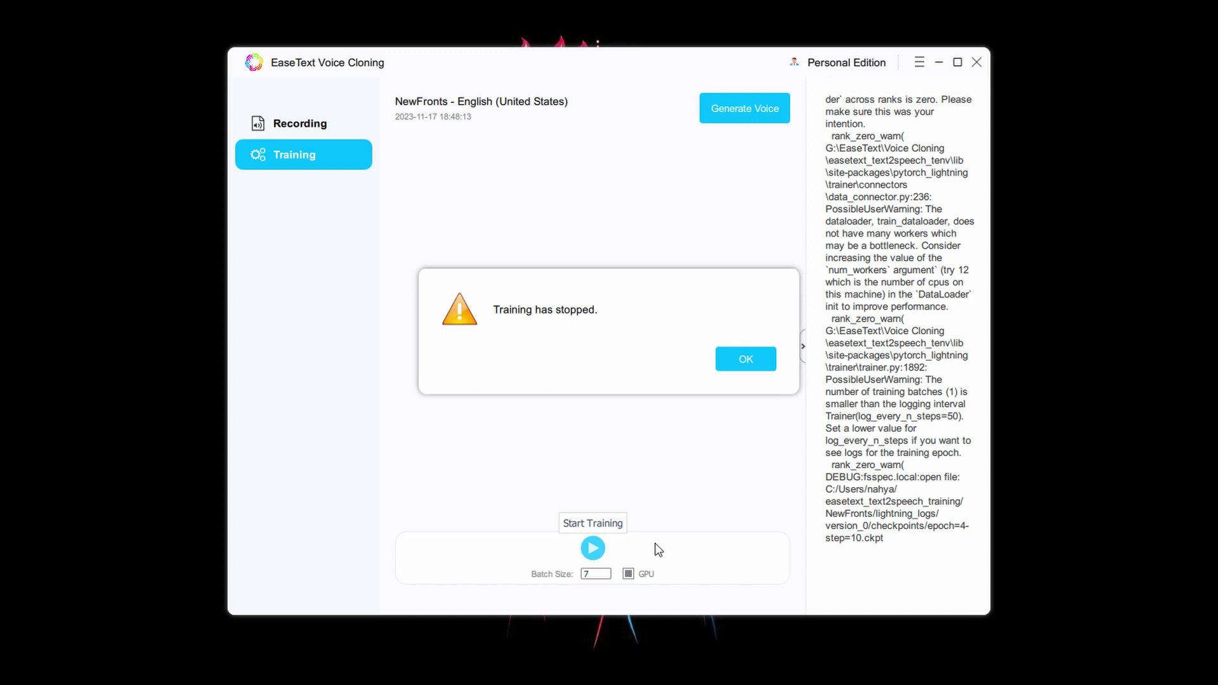
pyautogui.click(753, 363)
pyautogui.click(721, 109)
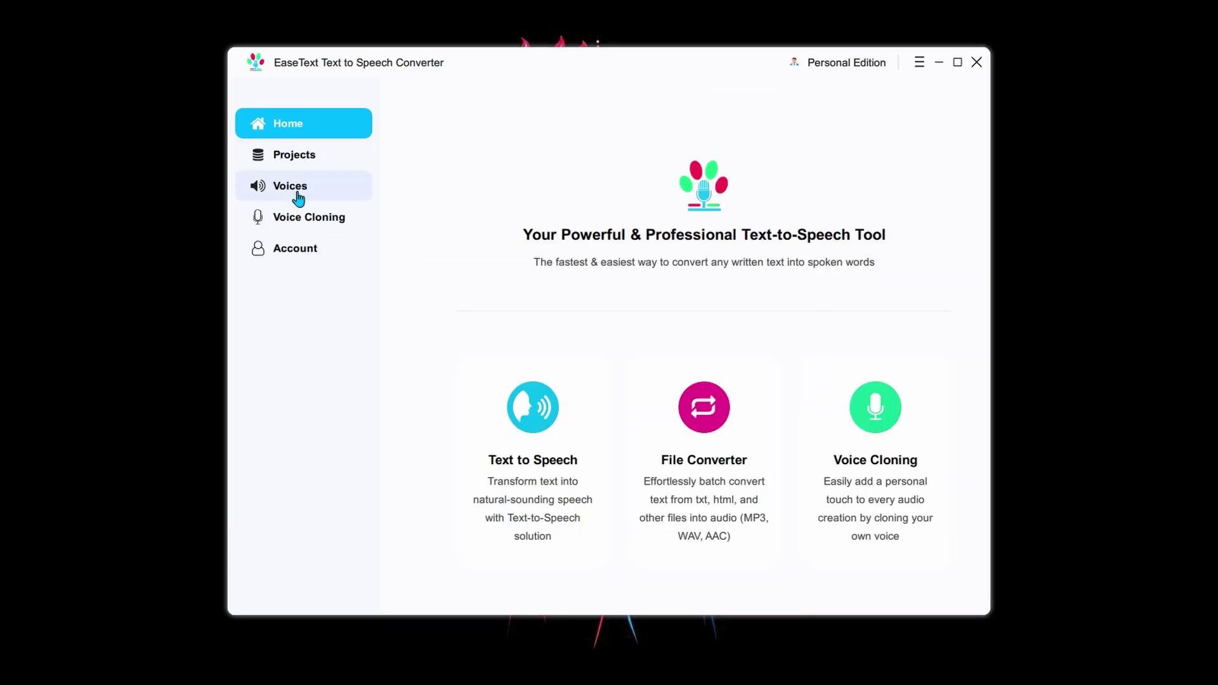
# Step: Open the Voices list from the converter's sidebar
pyautogui.click(289, 187)
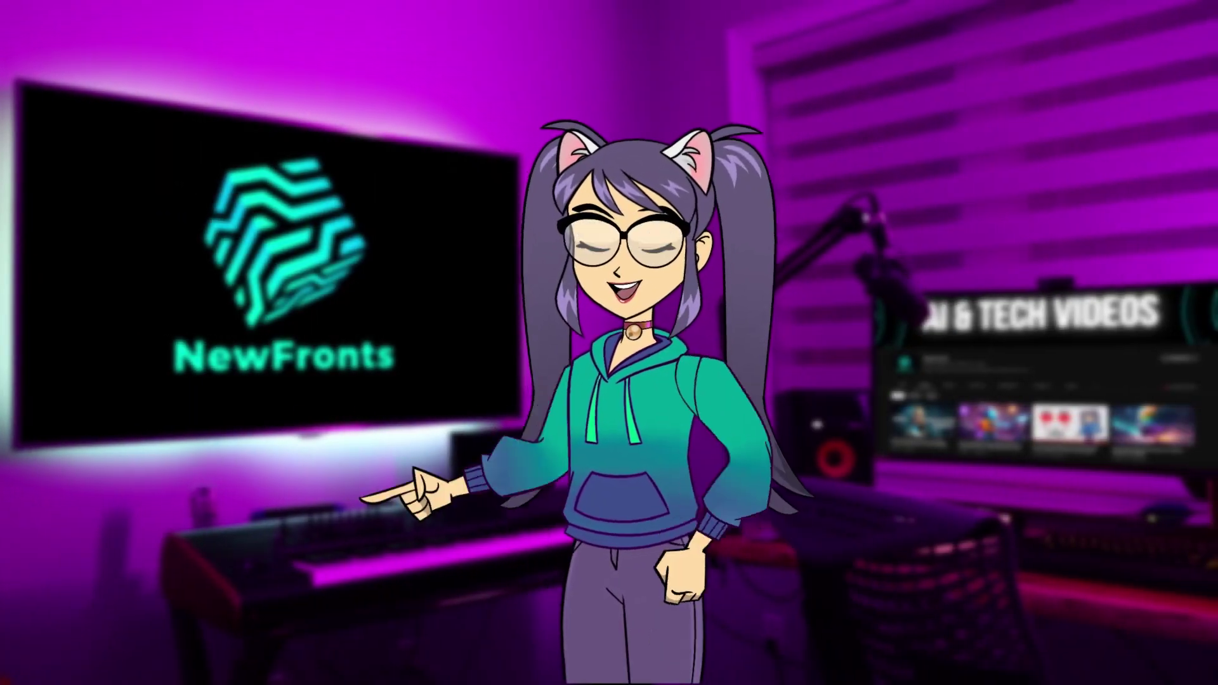